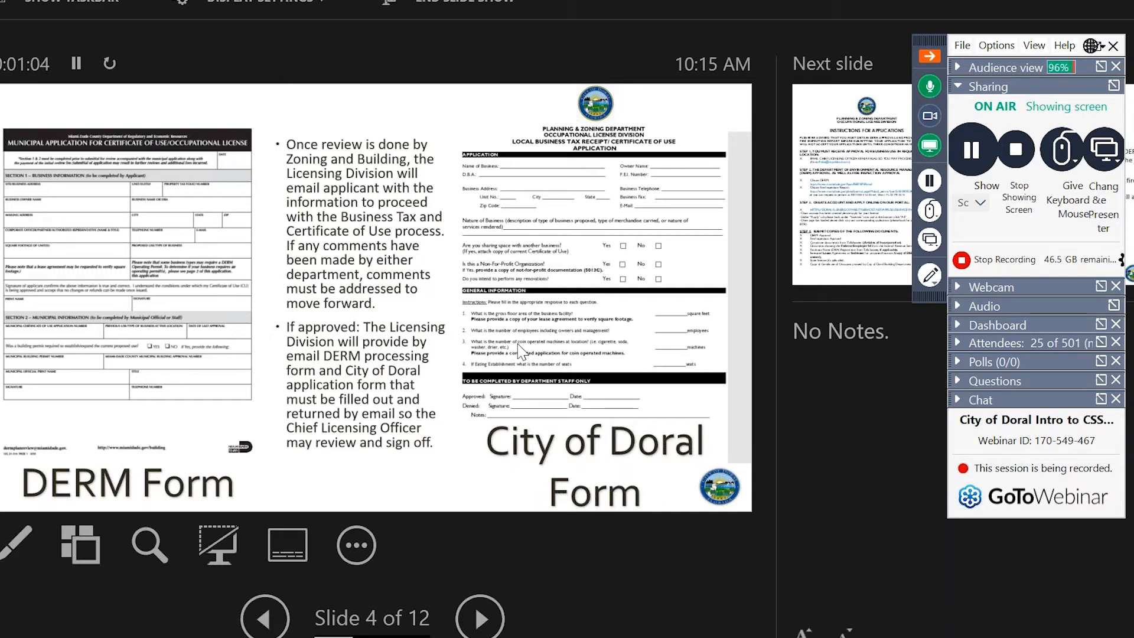
Advance the slideshow through the application and How To Register slides to How To Apply, then end it.
click(521, 352)
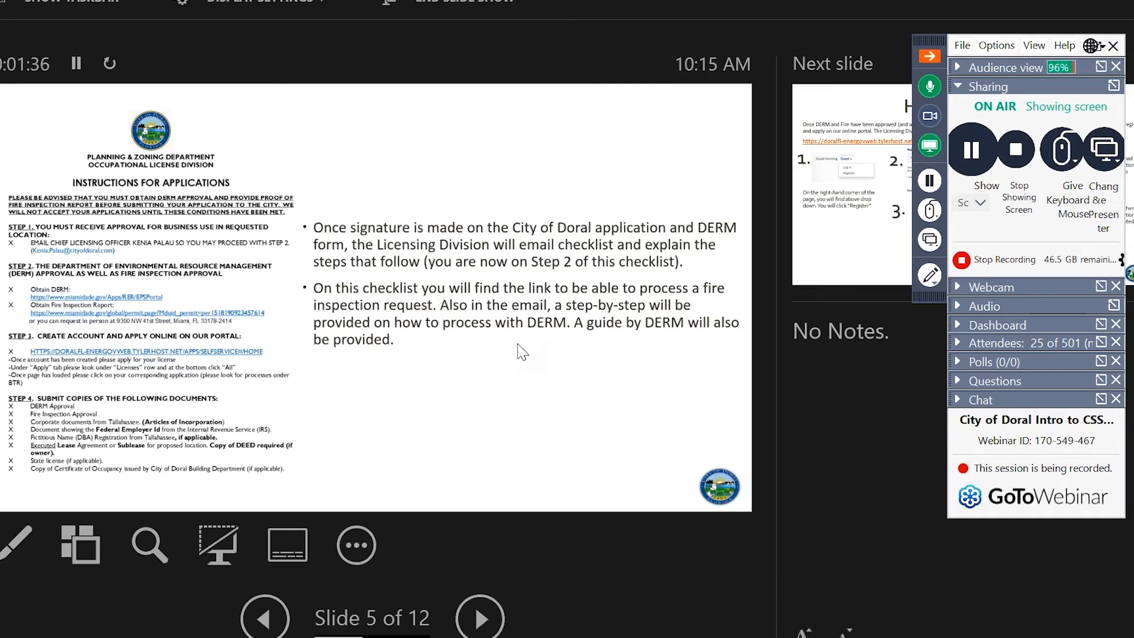
click(519, 344)
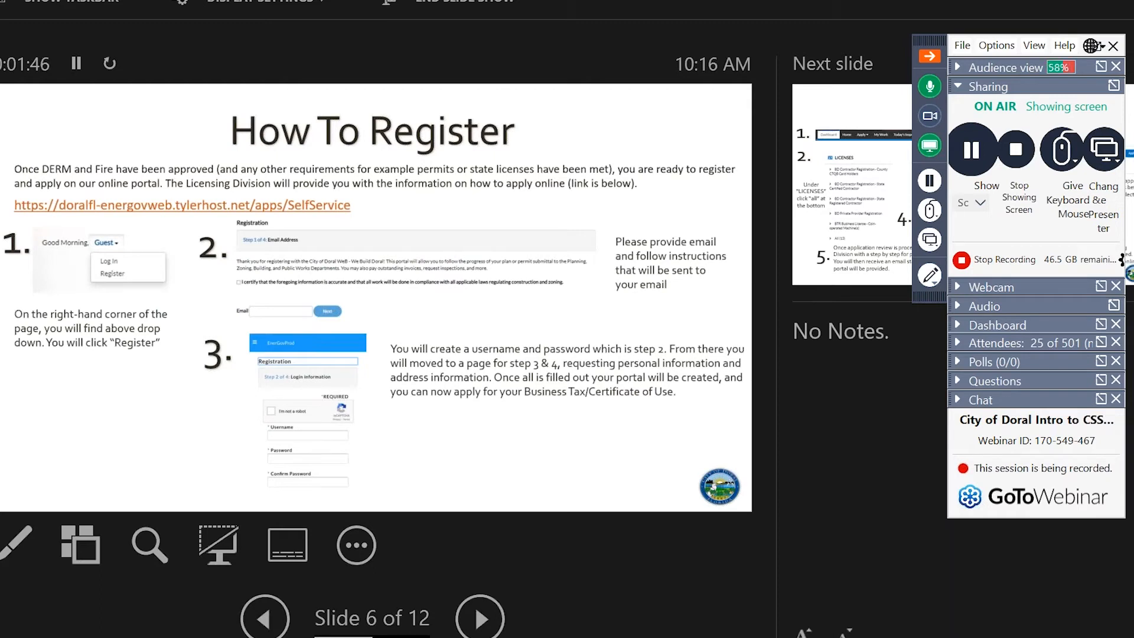
key(Right)
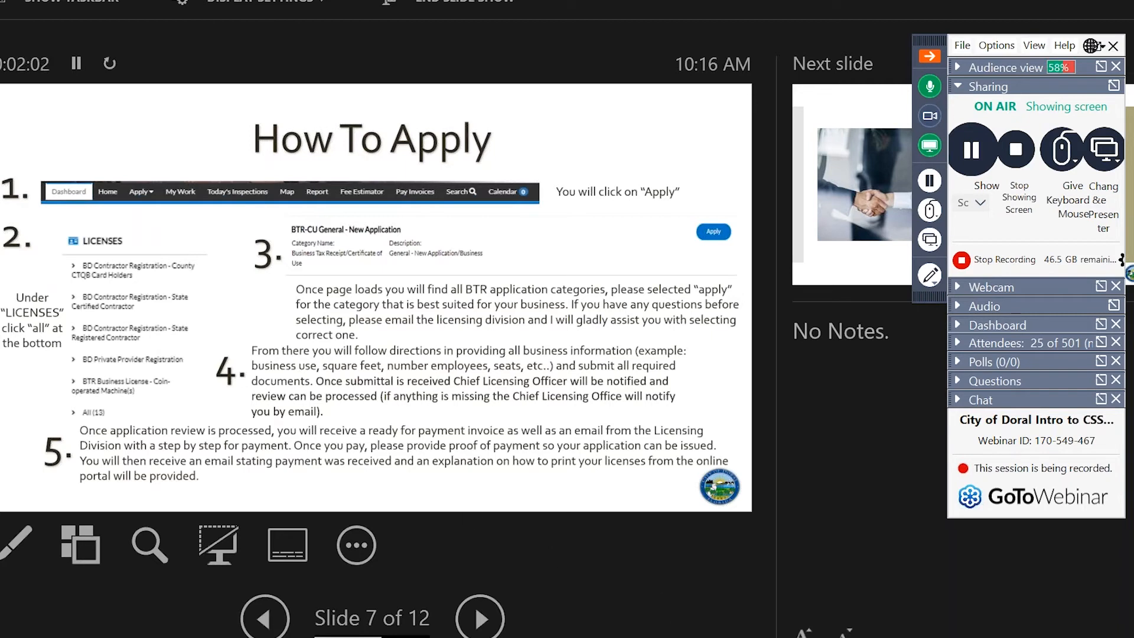
key(Escape)
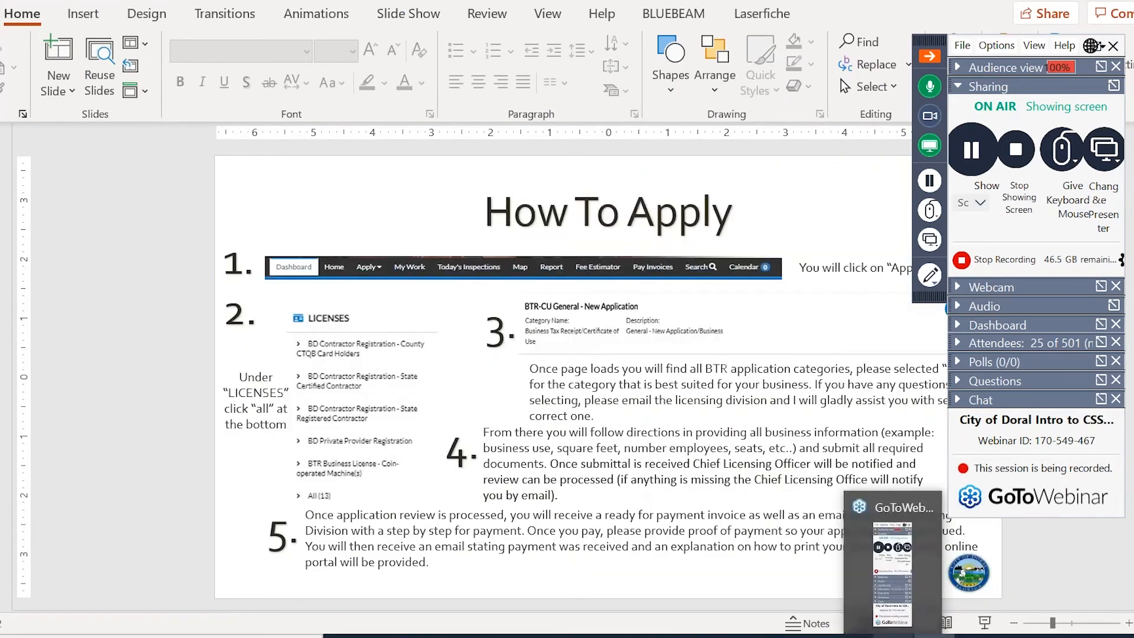
From the portal Dashboard, browse all 13 license types and start BTR-CU General - New Application.
click(562, 636)
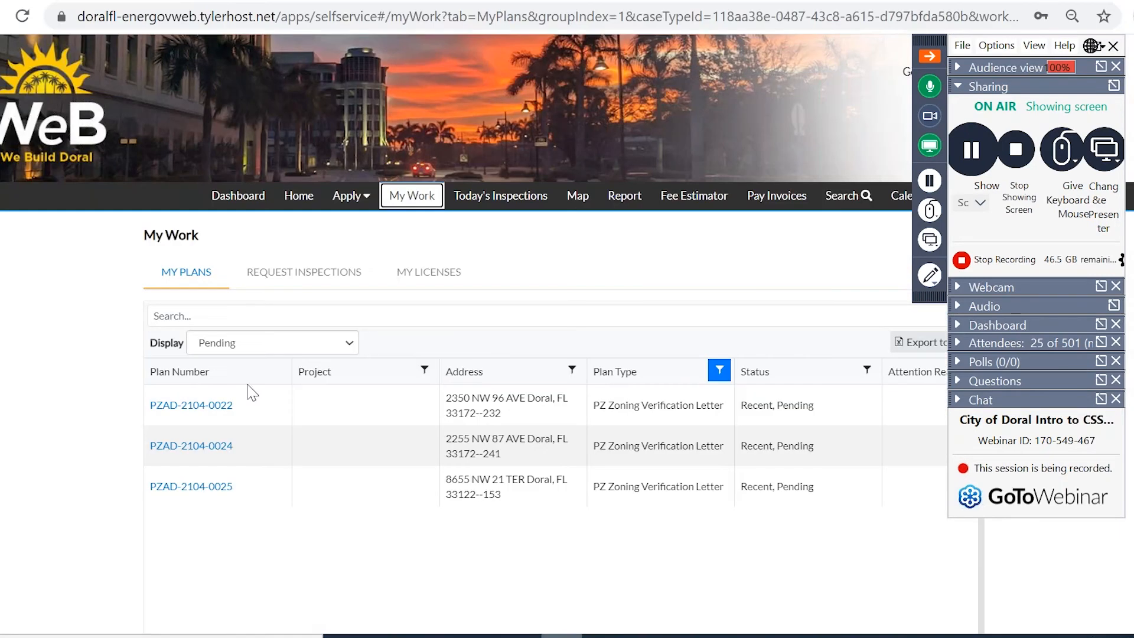
click(239, 198)
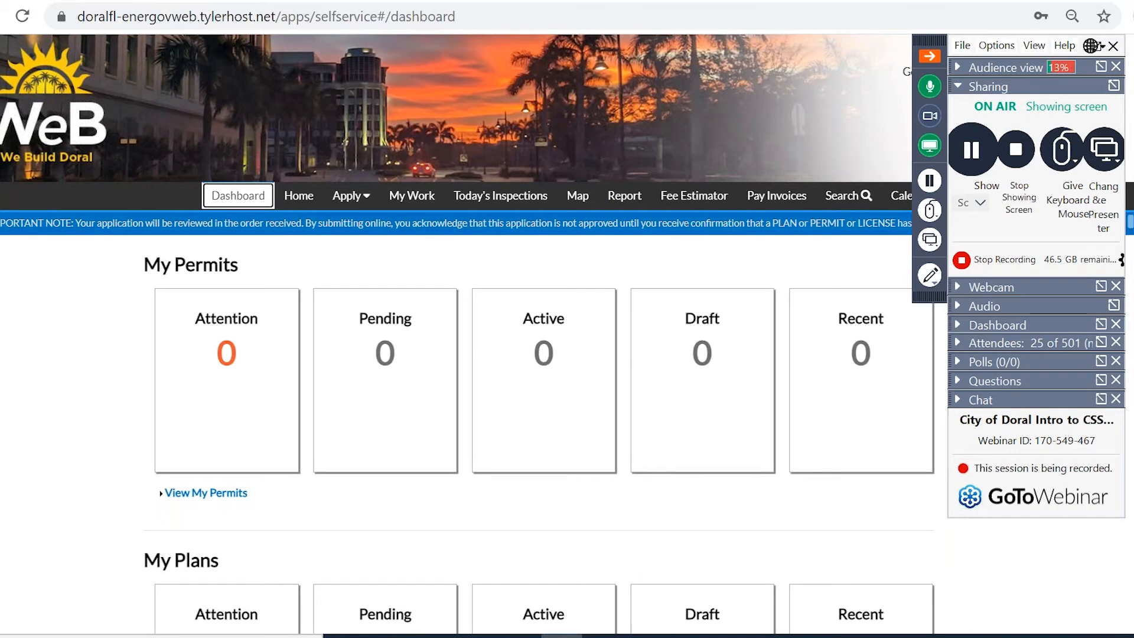
click(343, 208)
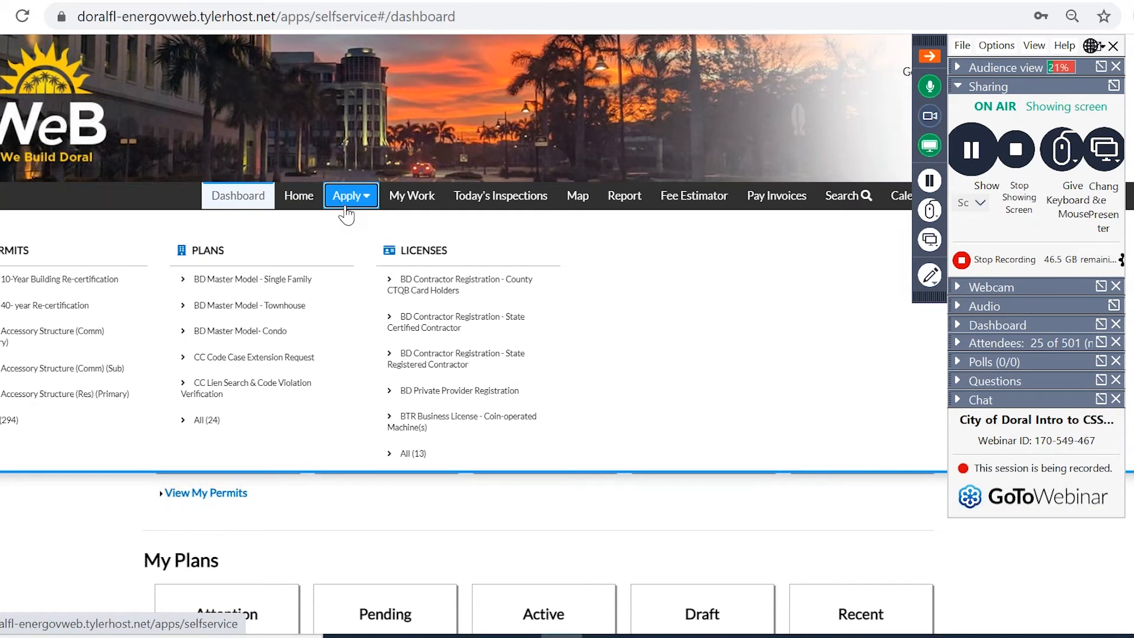
click(418, 462)
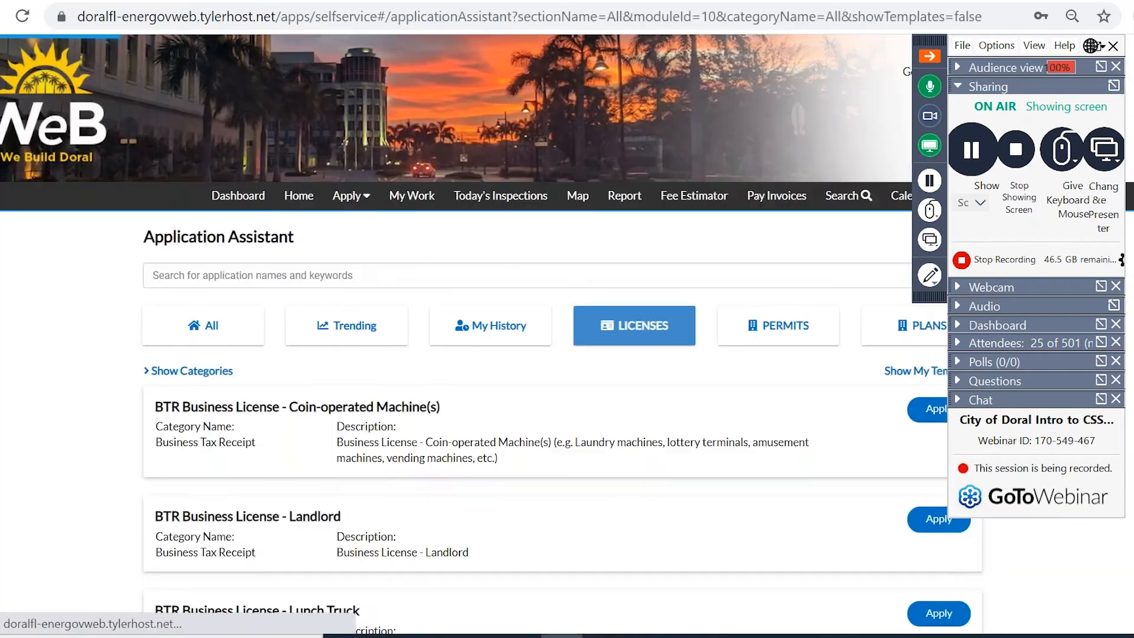
scroll(510, 366, down, 4)
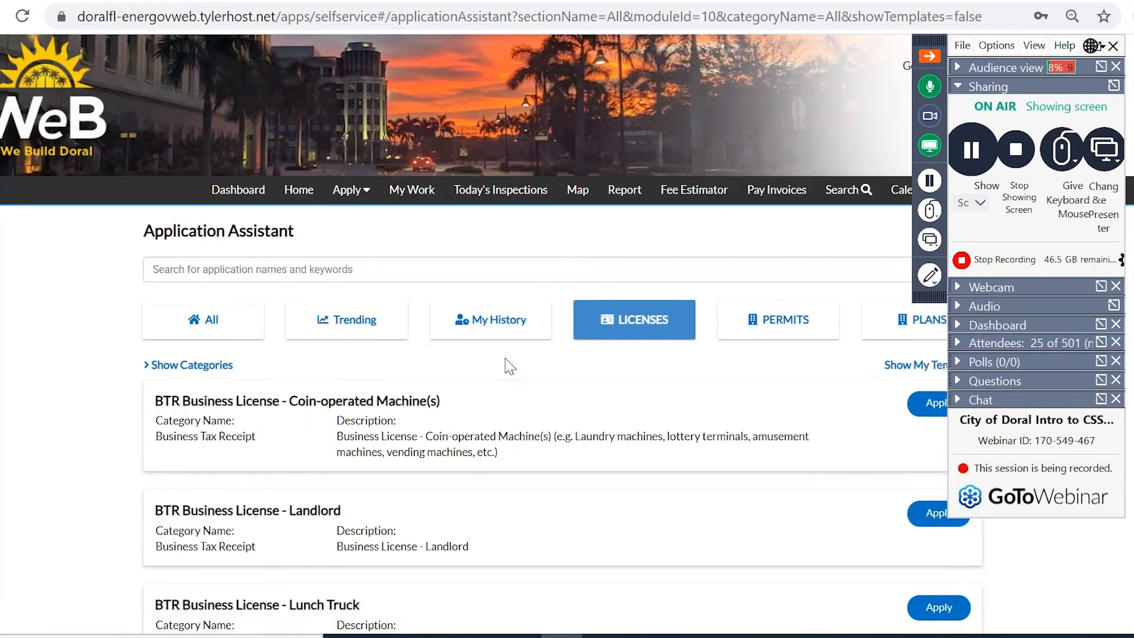
scroll(519, 358, down, 3)
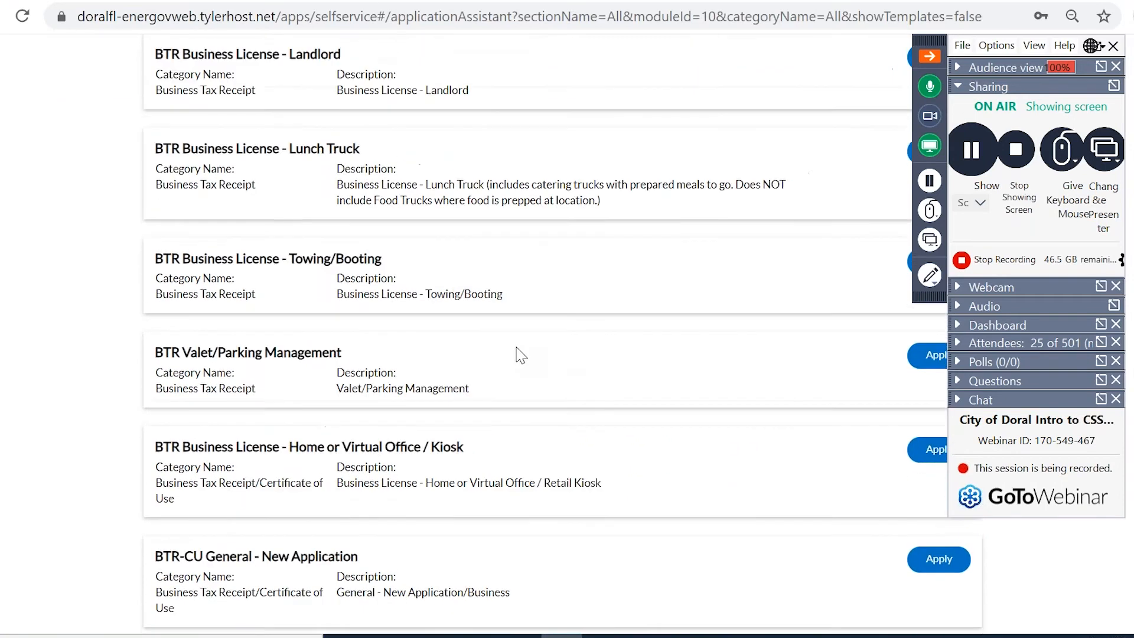
scroll(519, 354, down, 1)
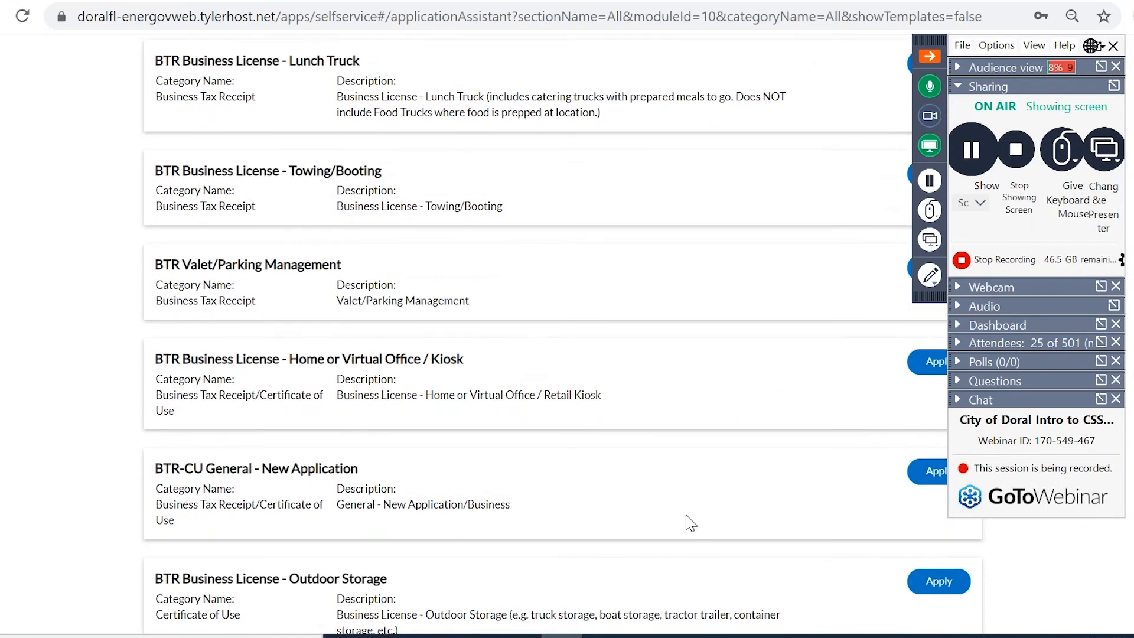
click(925, 473)
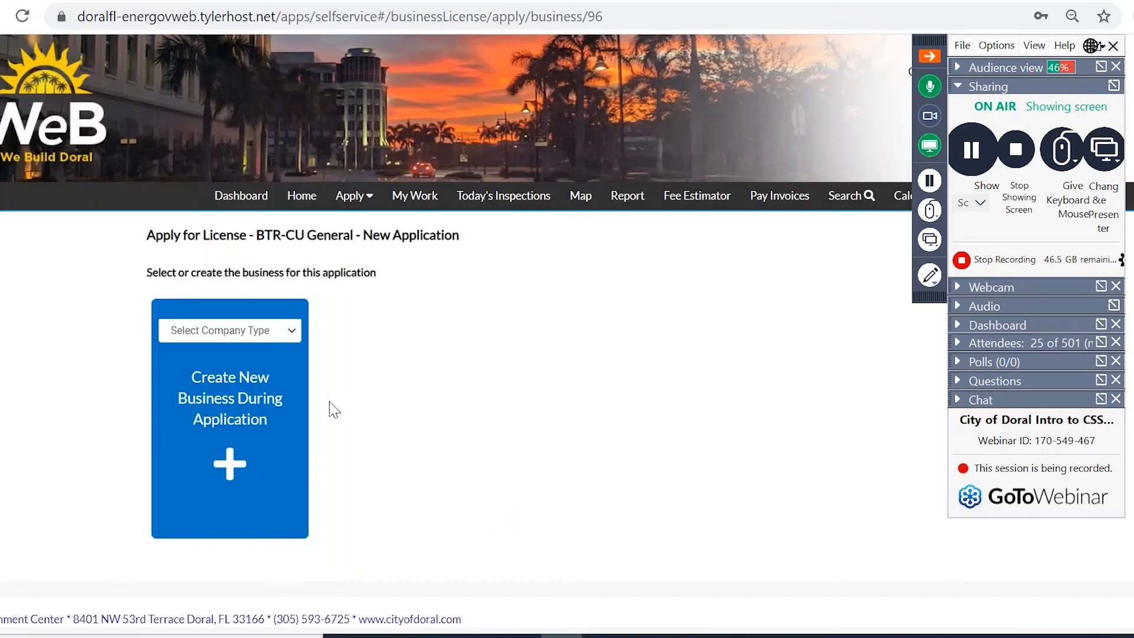
Create a new business with company type Corporation.
click(271, 335)
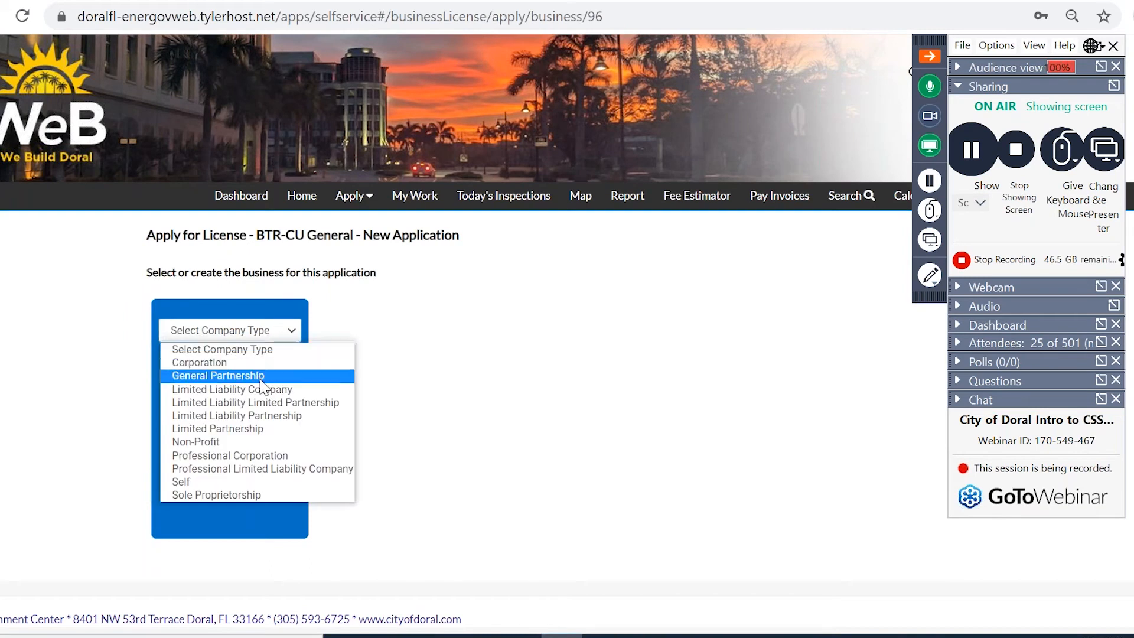
click(257, 363)
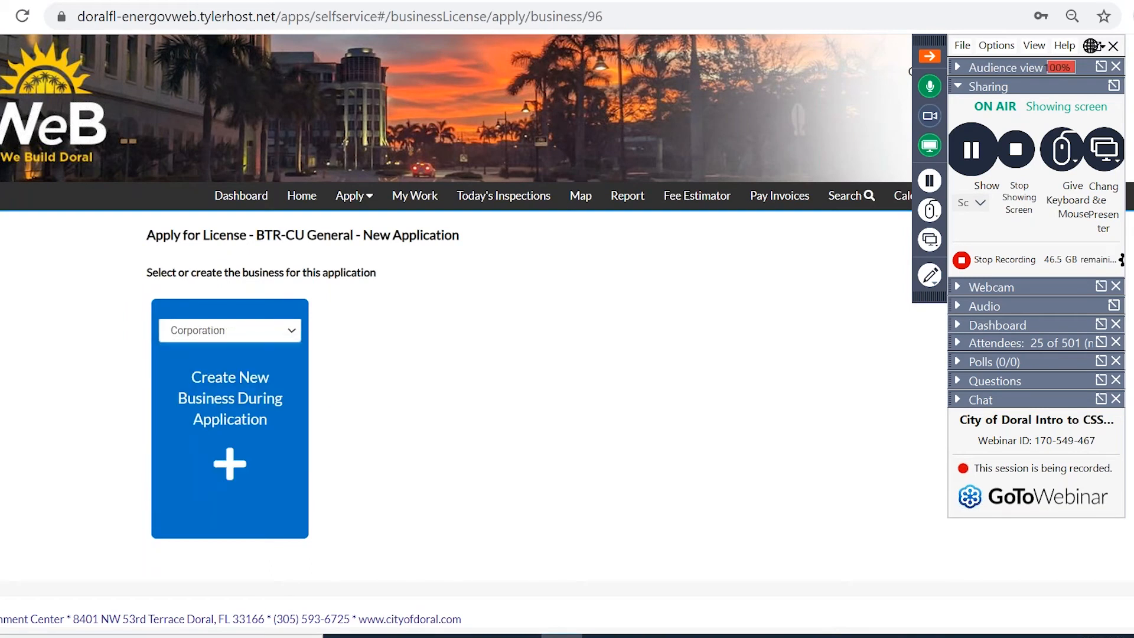
click(230, 455)
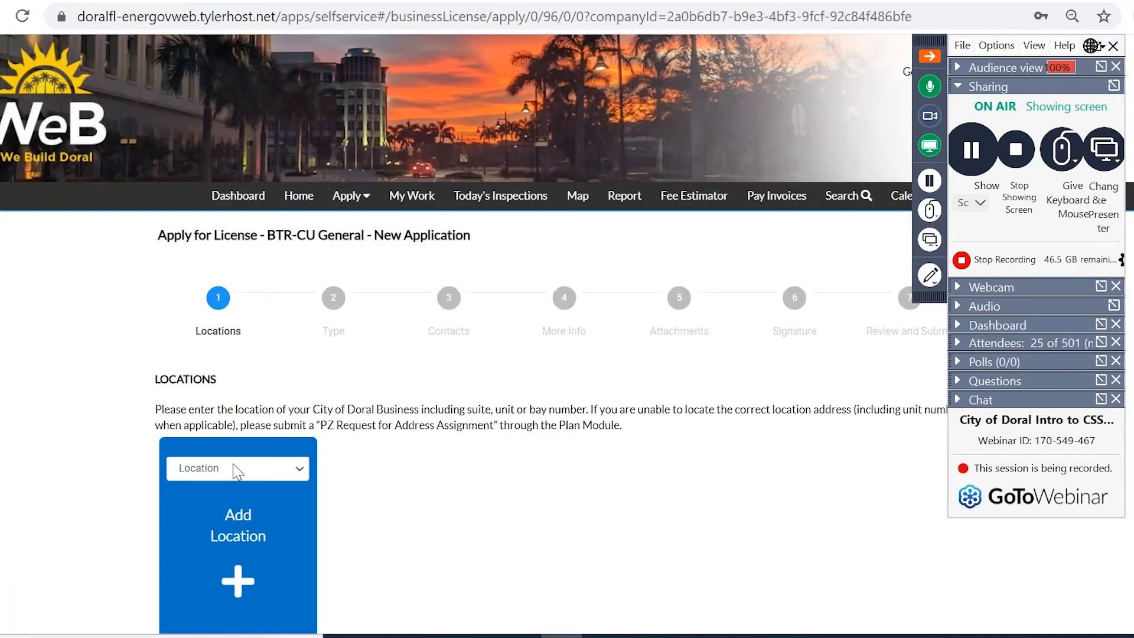
scroll(237, 470, down, 2)
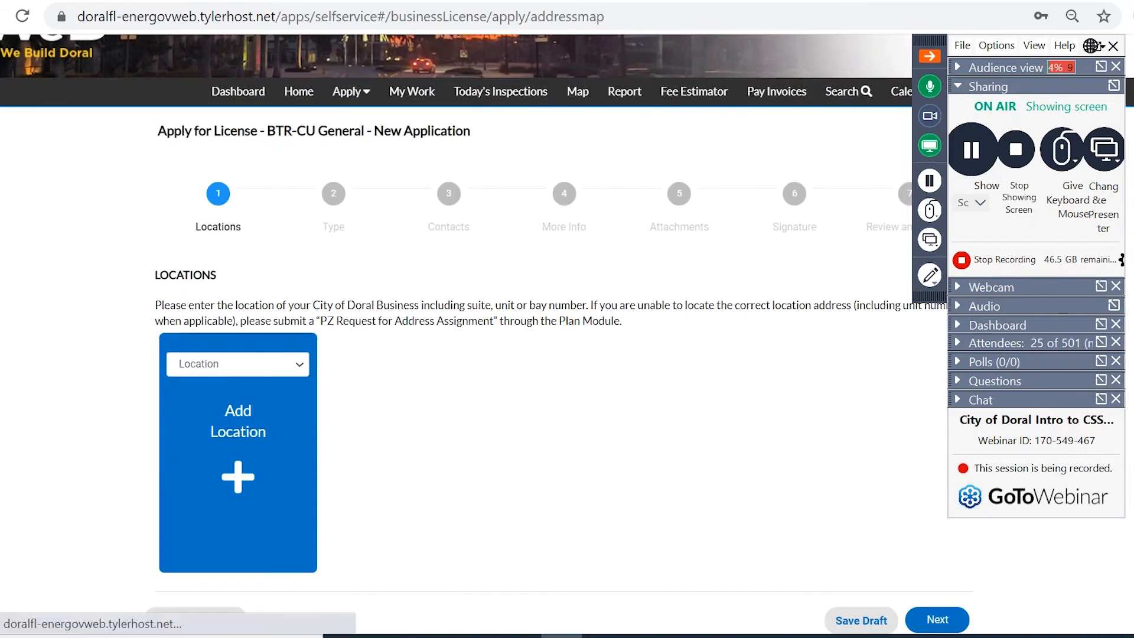
Search the city-owned address and apply it with its parcel as the business location.
click(219, 423)
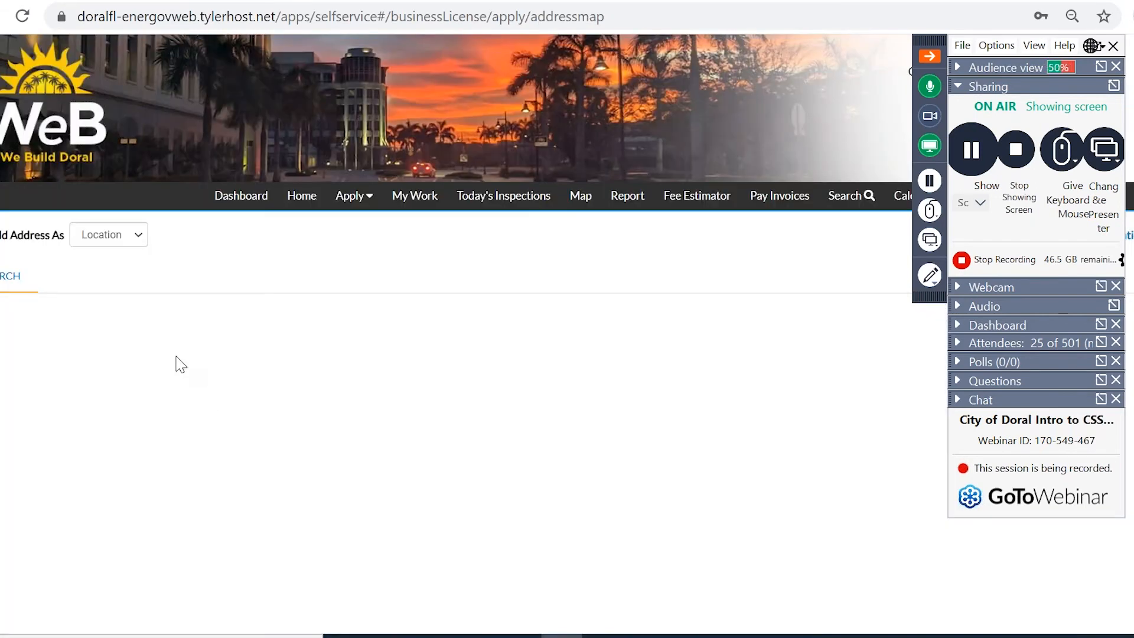
click(82, 324)
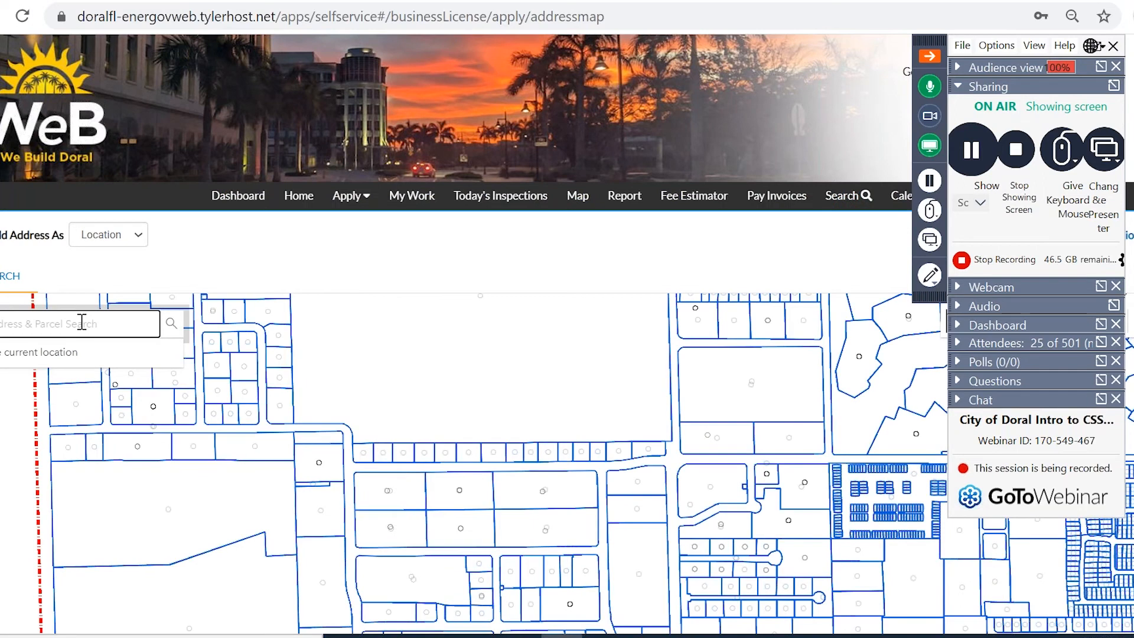
text(8401 nw)
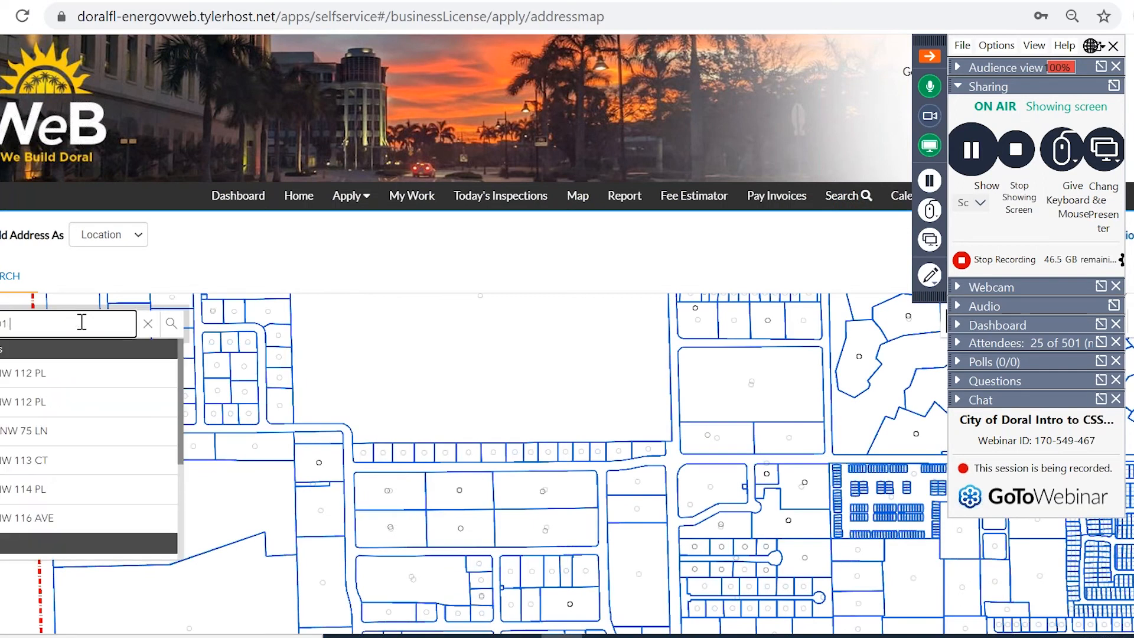
click(55, 403)
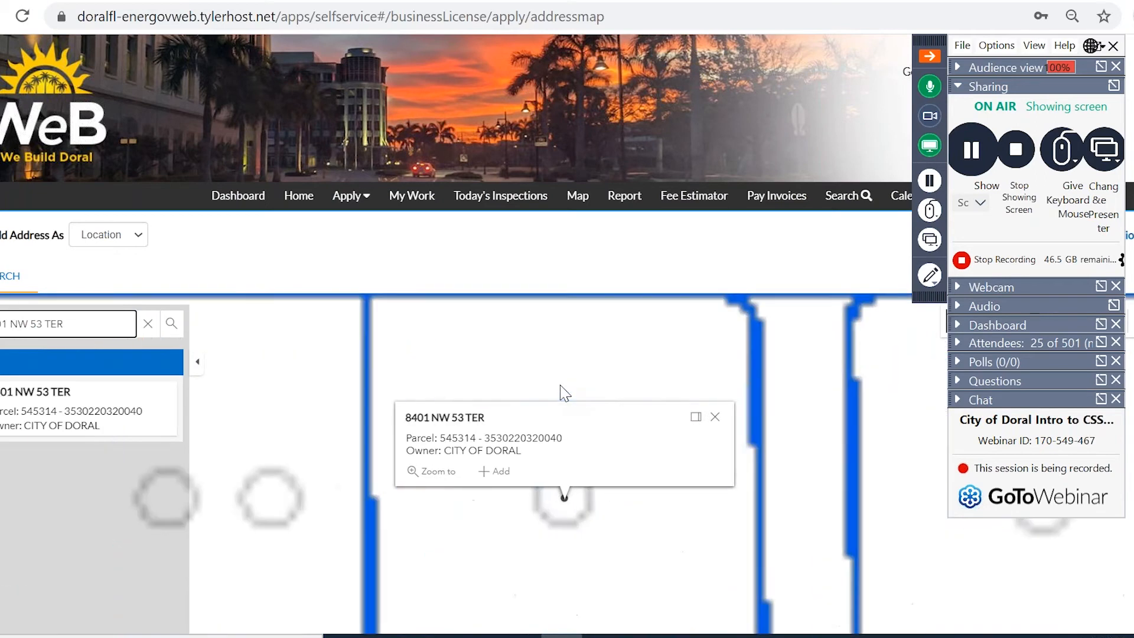
scroll(365, 325, down, 2)
scroll(118, 354, down, 1)
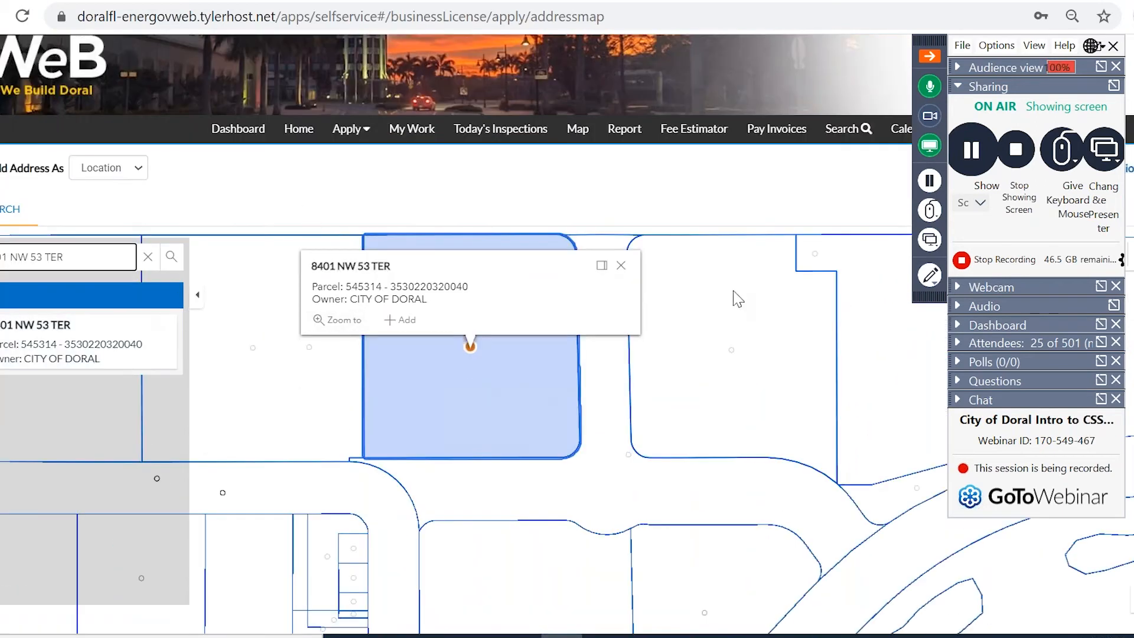
scroll(662, 552, down, 5)
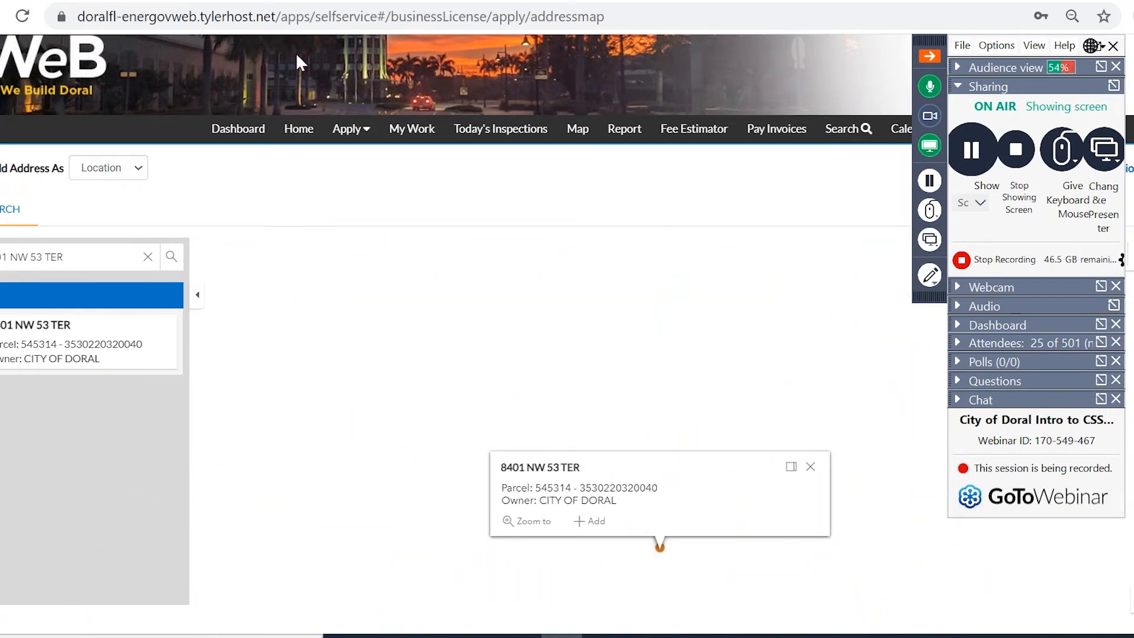
click(53, 349)
click(160, 295)
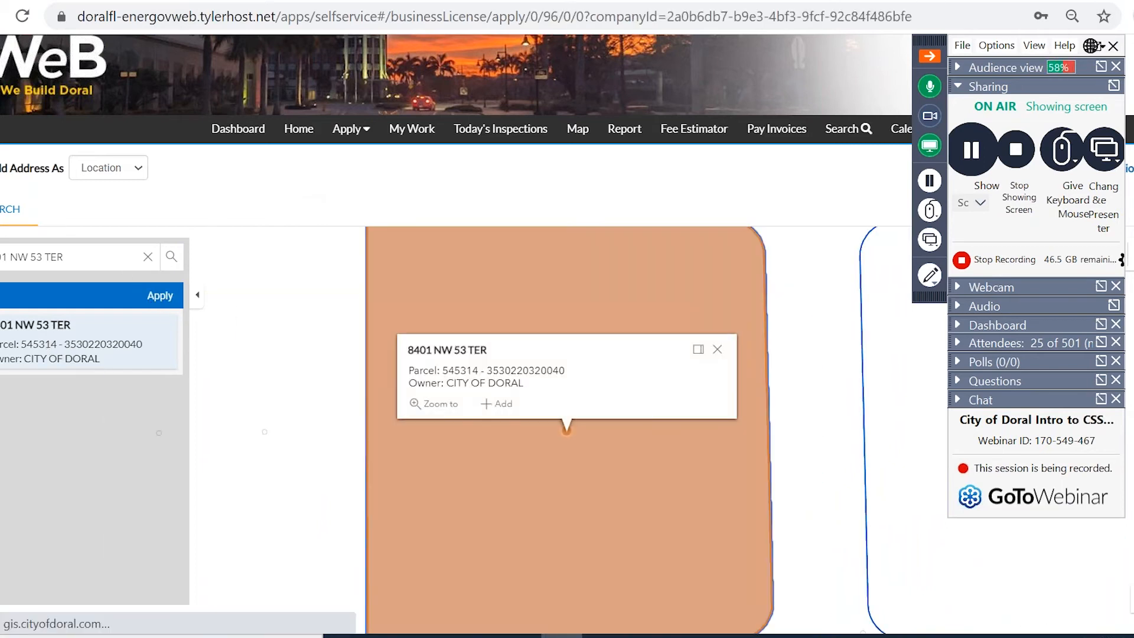
scroll(393, 532, down, 2)
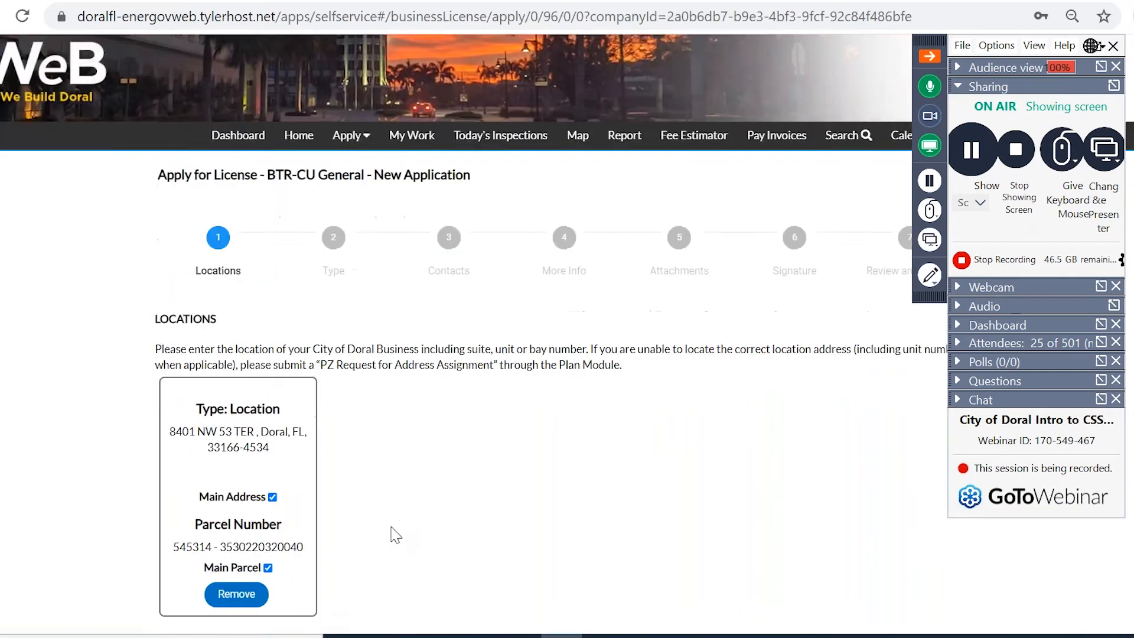
scroll(400, 513, down, 1)
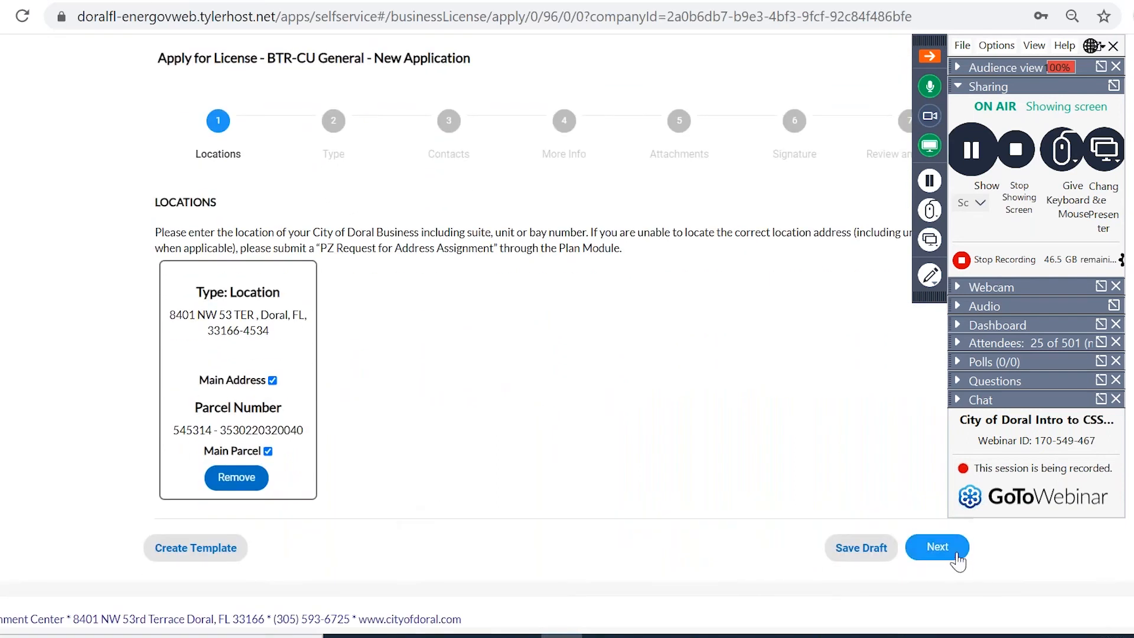
Move to Business Details and enter the company name.
click(938, 547)
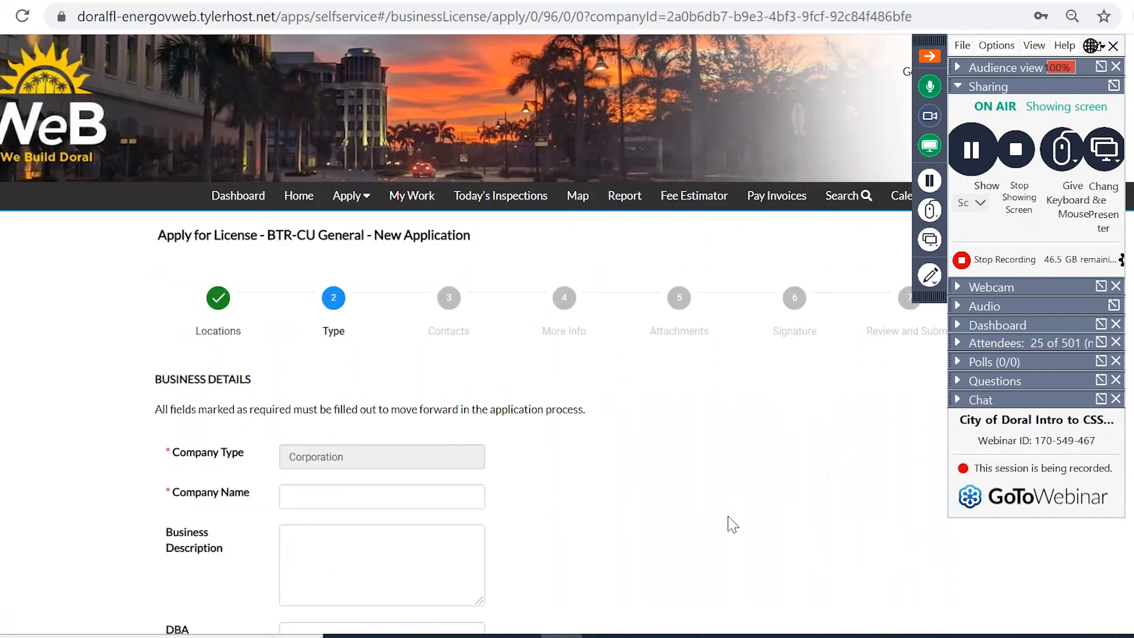
scroll(652, 520, down, 4)
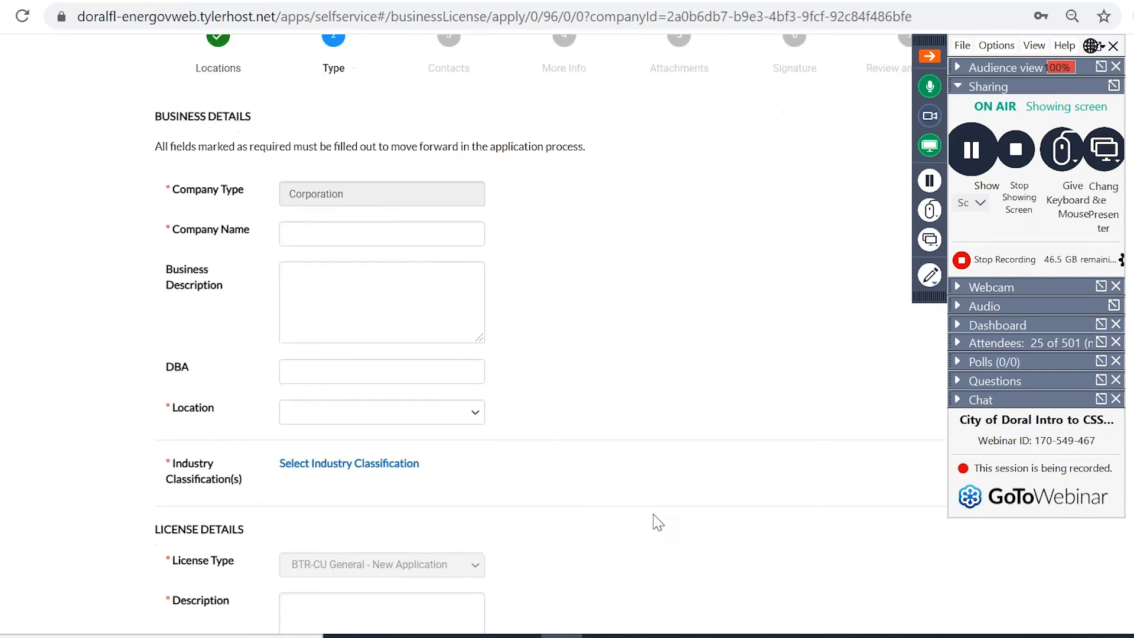
scroll(657, 522, down, 2)
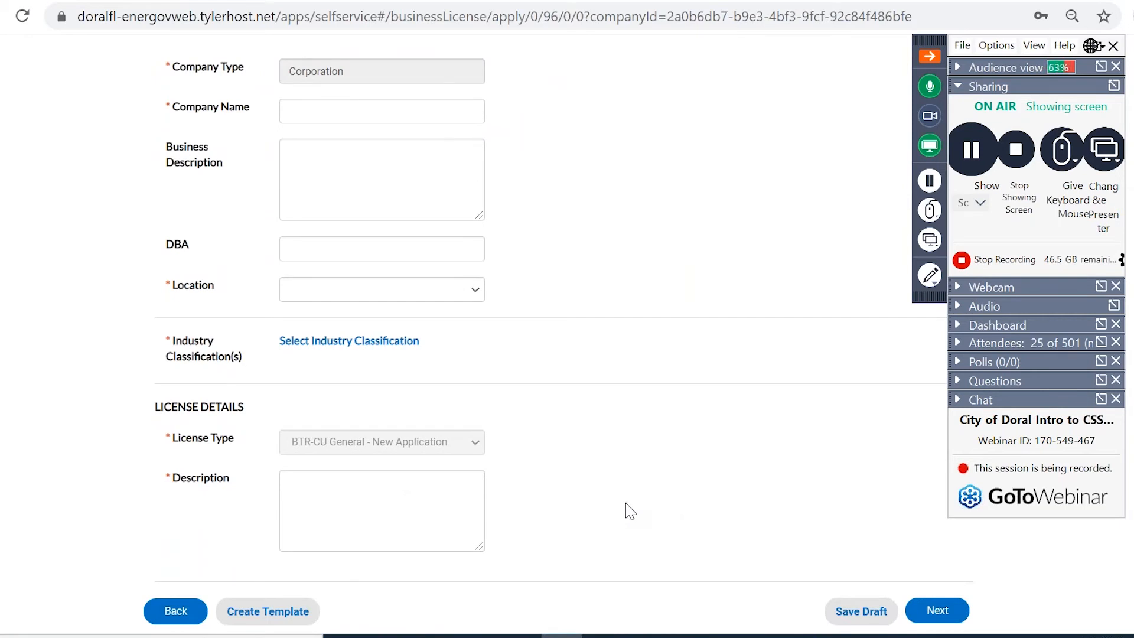
click(327, 109)
text(kenias nails)
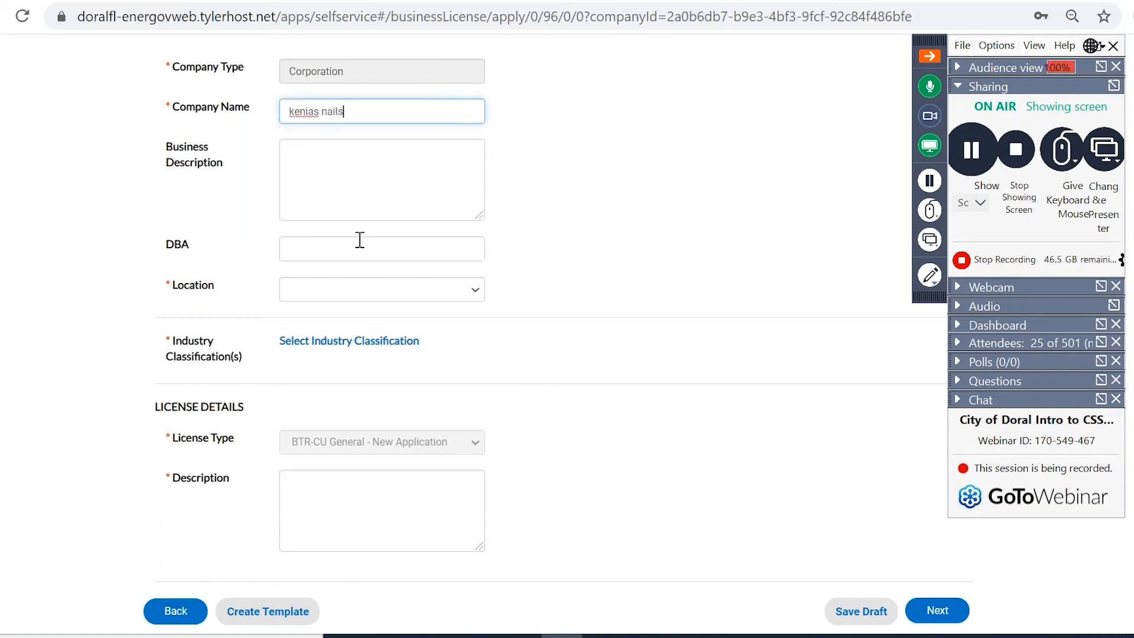
Set Location to Commercial and description 'nail salon', then try to continue.
click(356, 289)
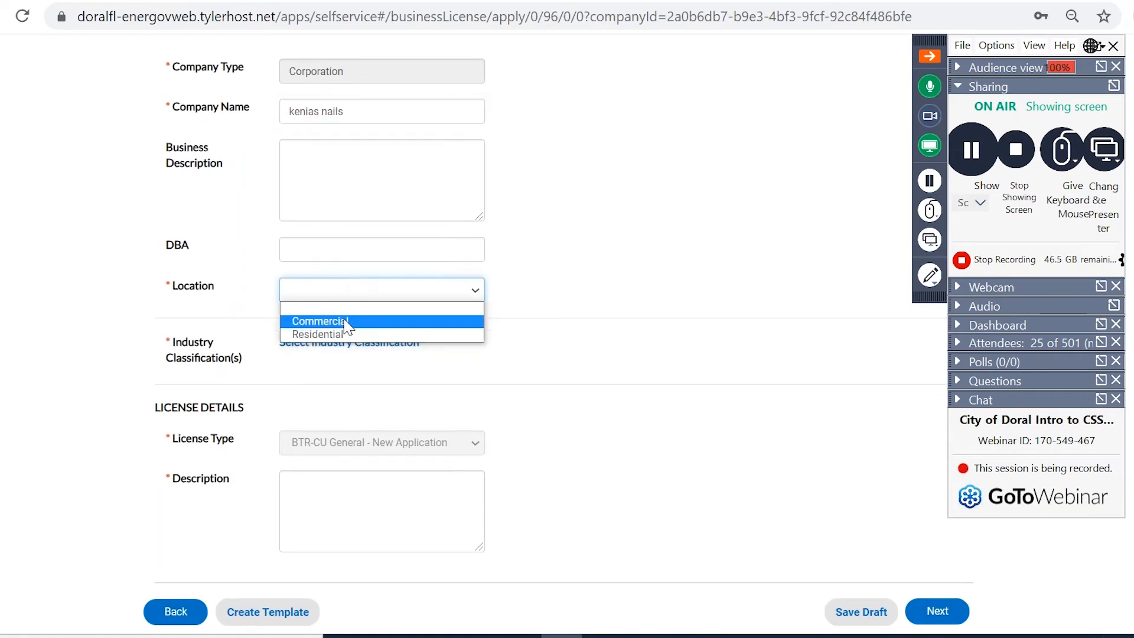
click(346, 322)
click(339, 524)
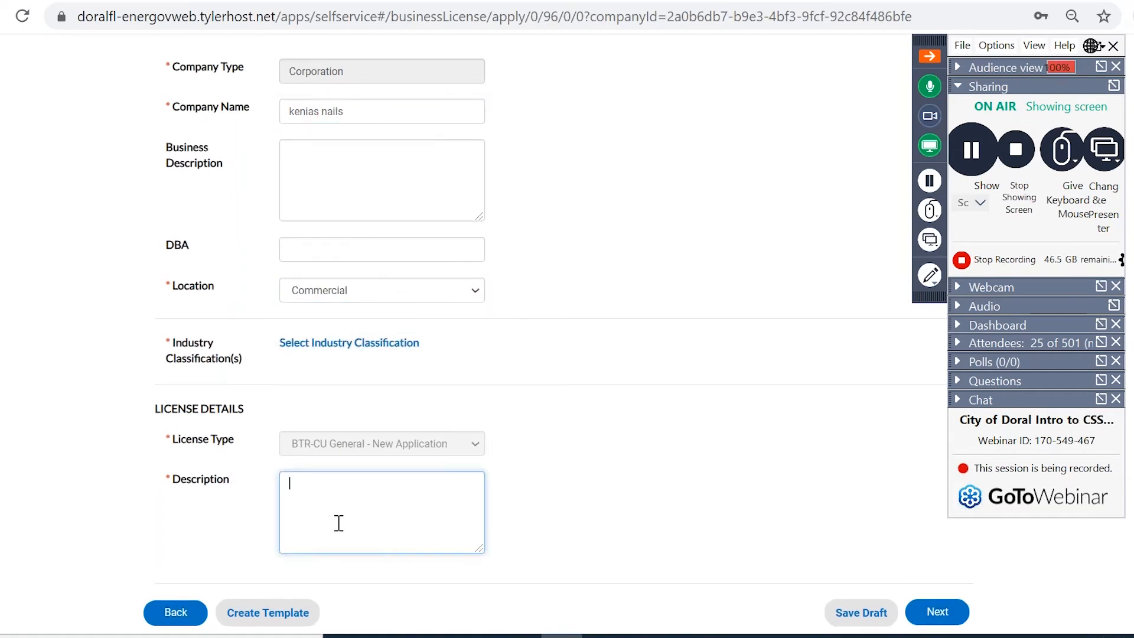
text(nail salon)
click(938, 611)
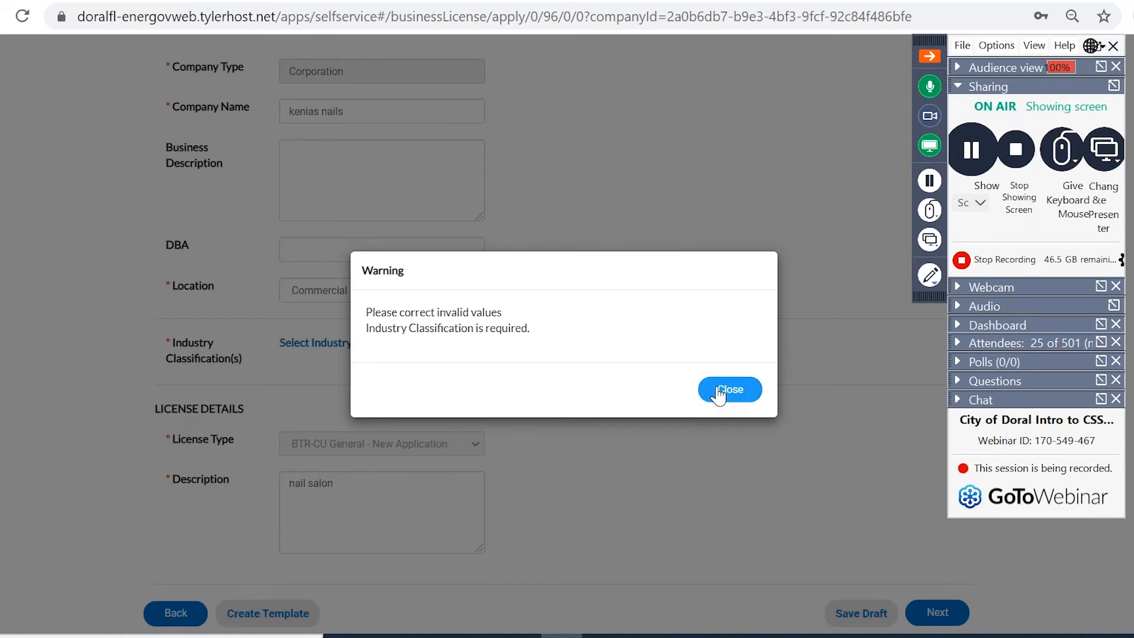
Dismiss the warning and add classification 812113 - Nail Salons via a 'nail salon' search.
click(719, 391)
click(287, 353)
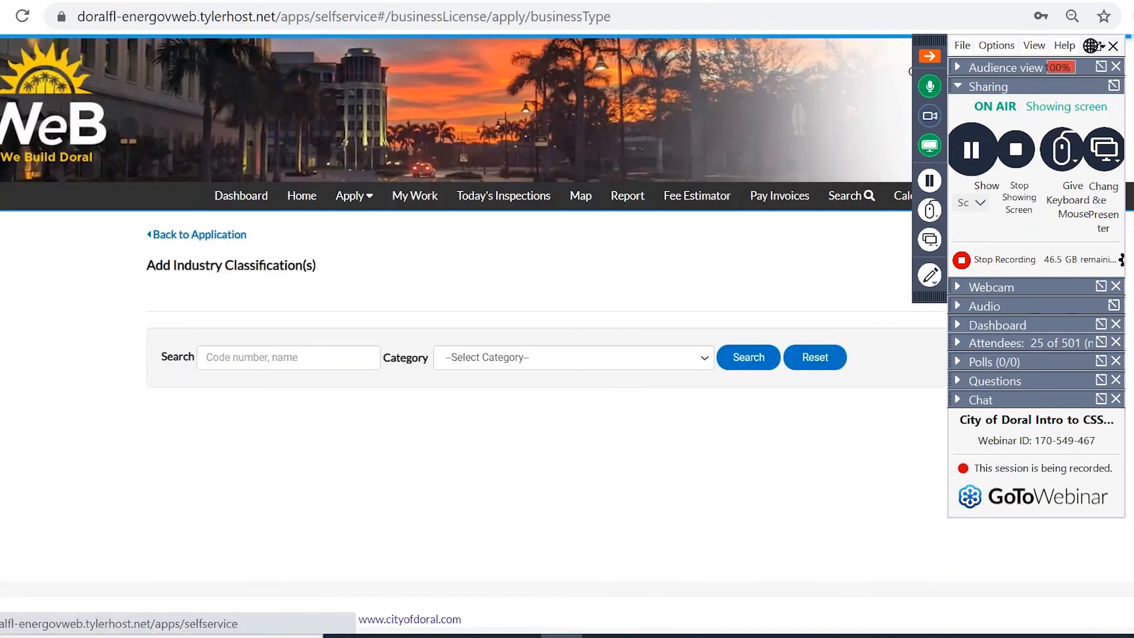
click(326, 362)
text(nail)
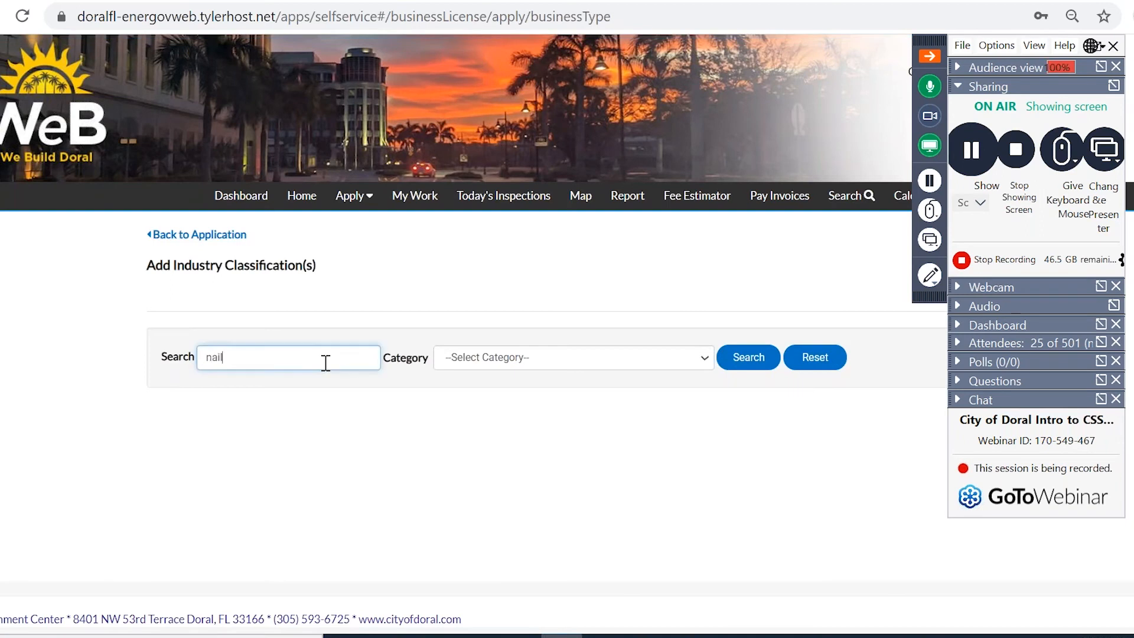
text( salon)
key(Return)
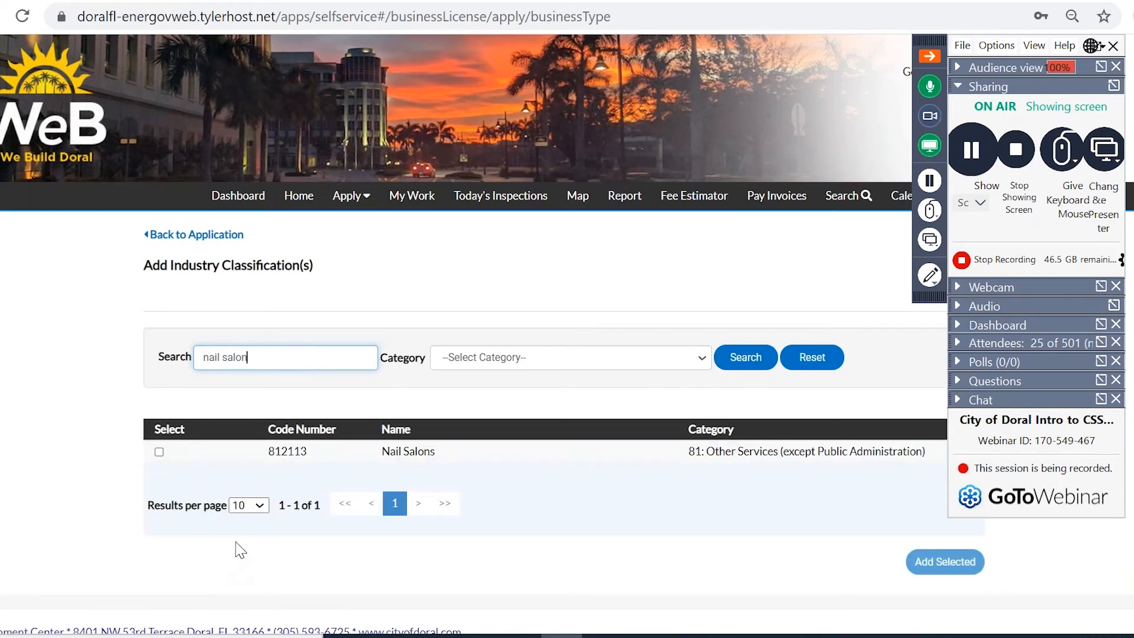
click(160, 453)
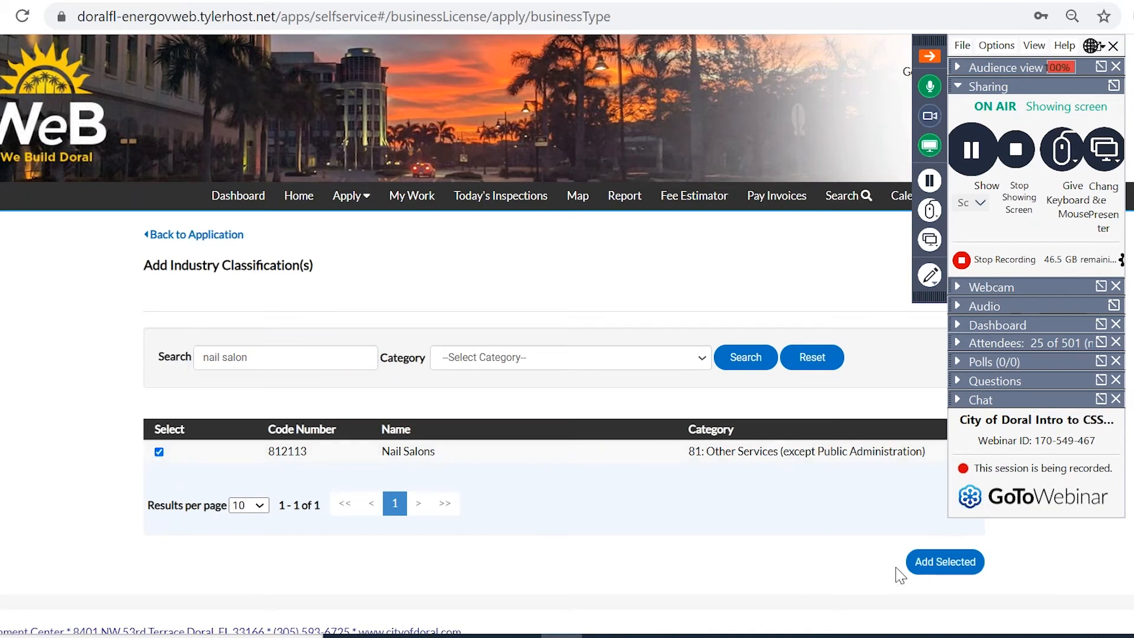
click(917, 569)
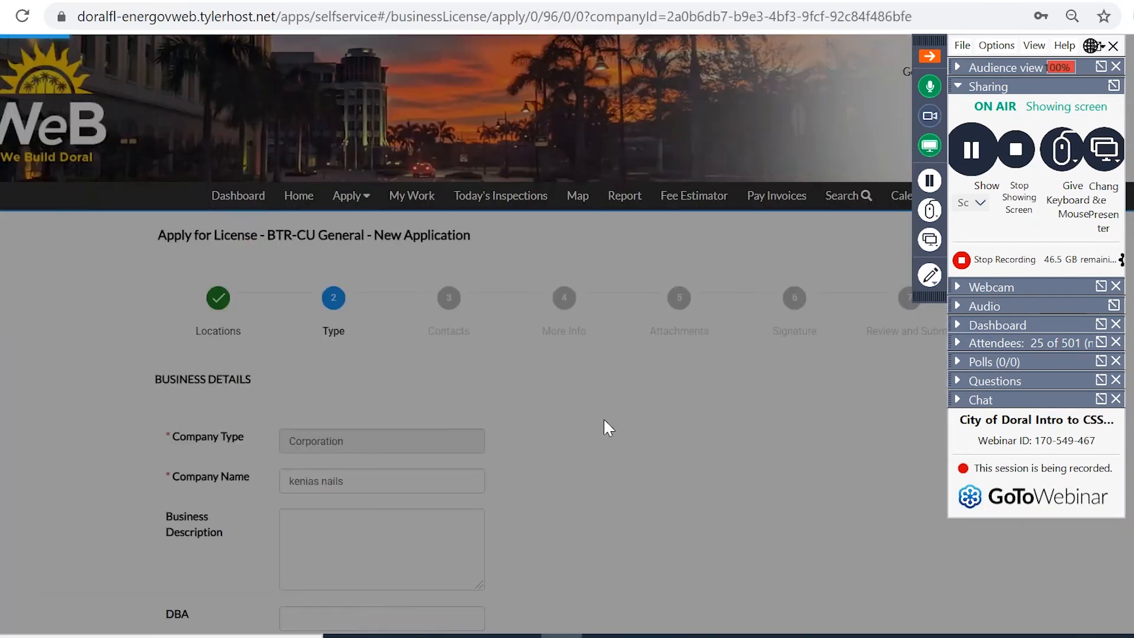
scroll(603, 417, down, 3)
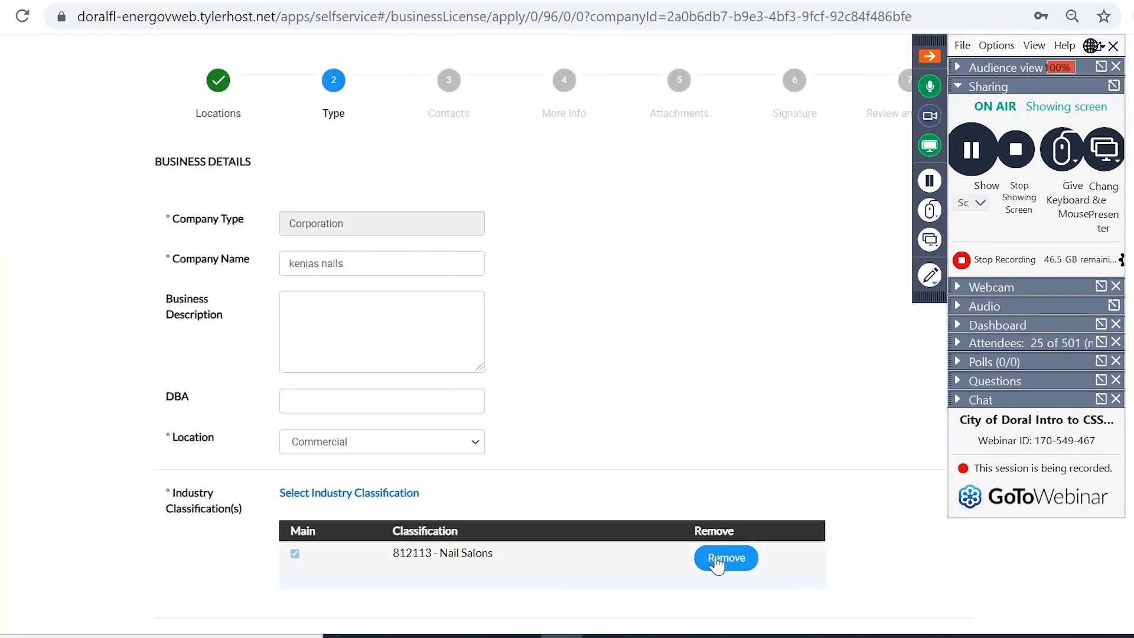
scroll(580, 382, down, 5)
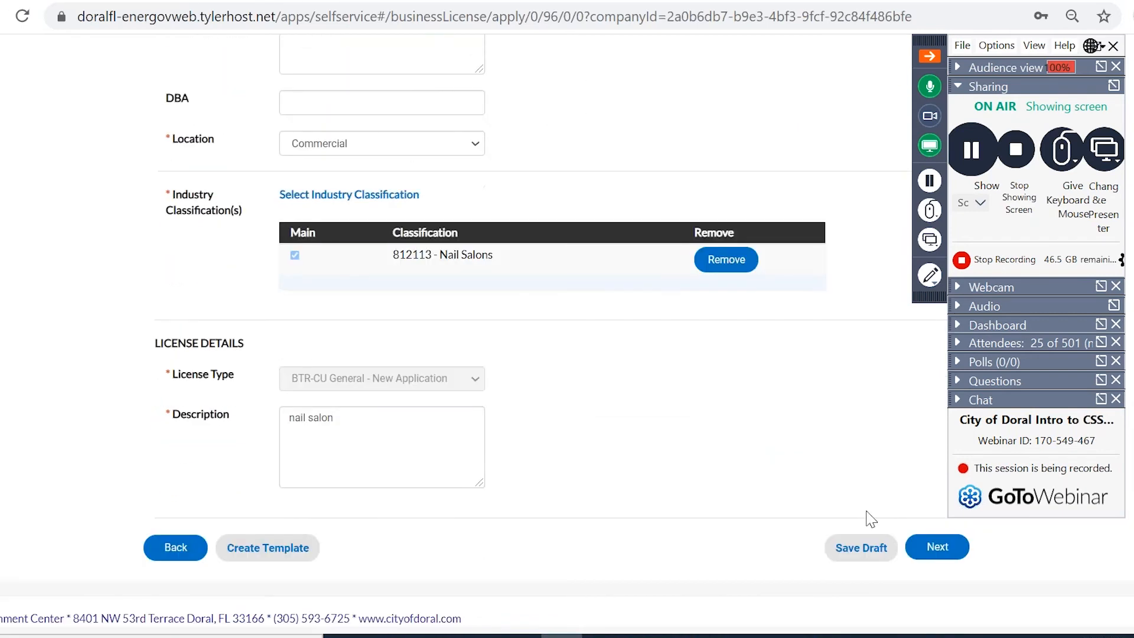
click(938, 547)
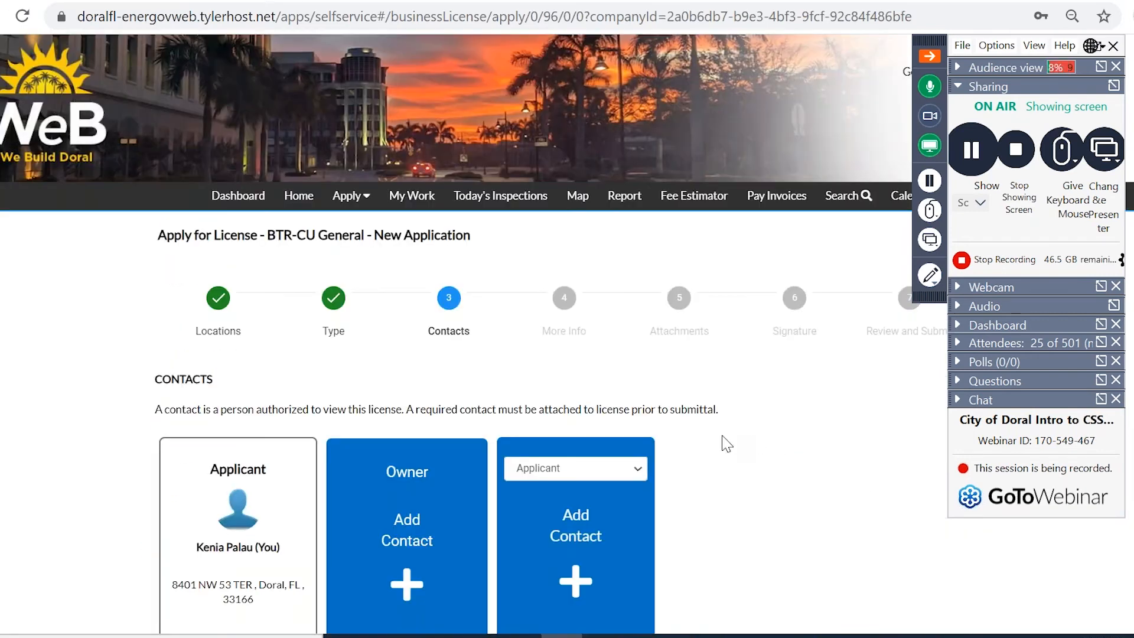
Search for the applicant's own contact and add them as the required Owner.
scroll(727, 442, down, 3)
scroll(727, 442, down, 1)
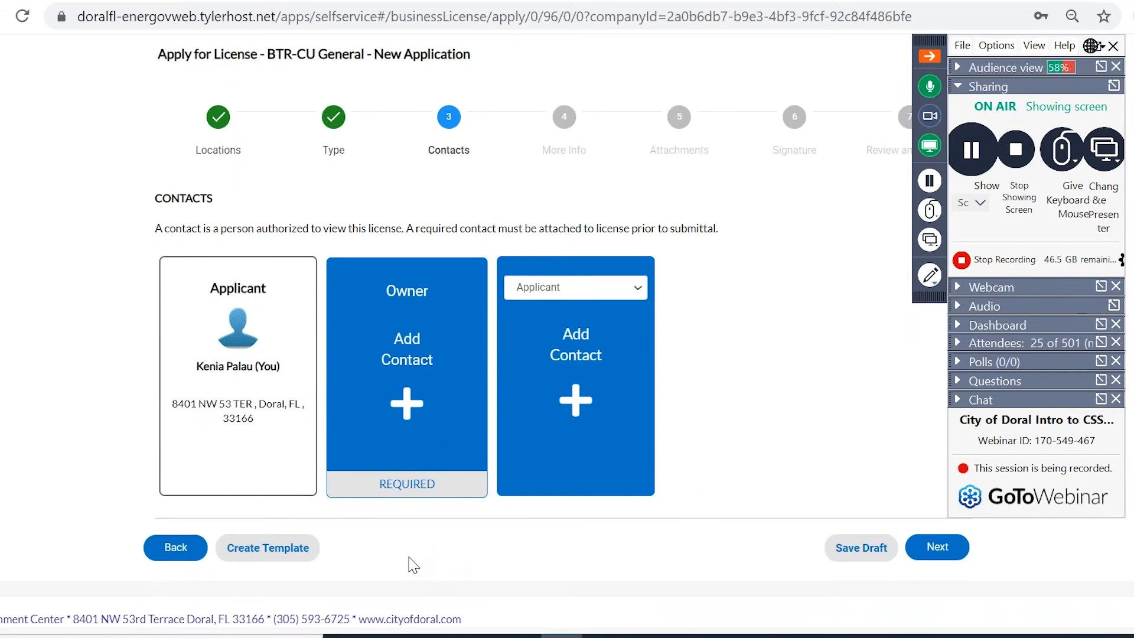
click(398, 402)
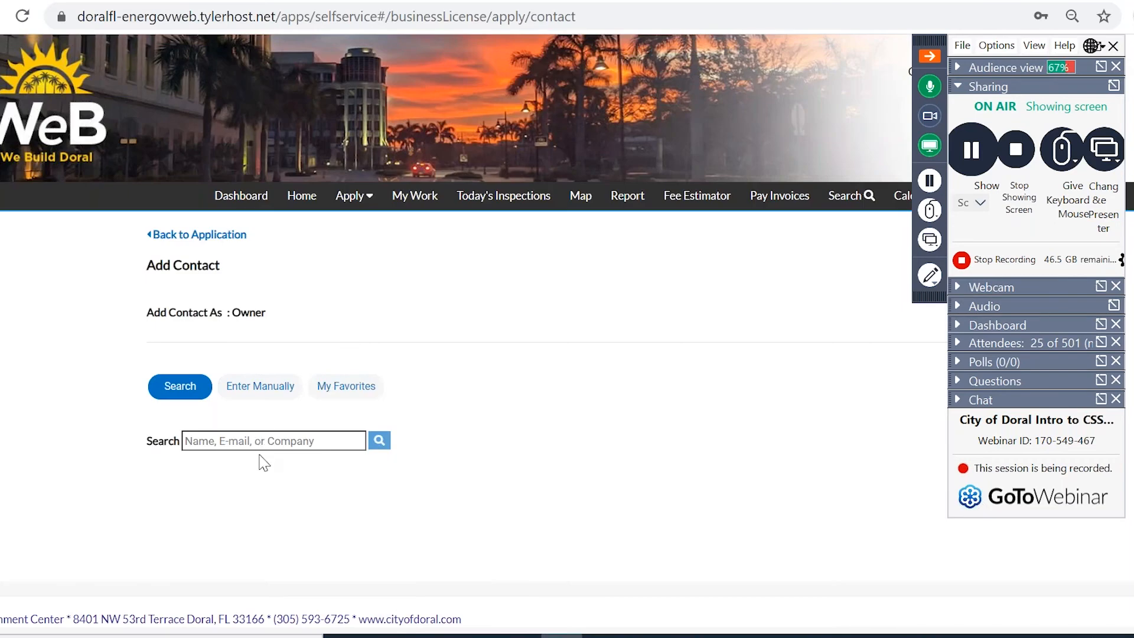
click(260, 441)
key(Return)
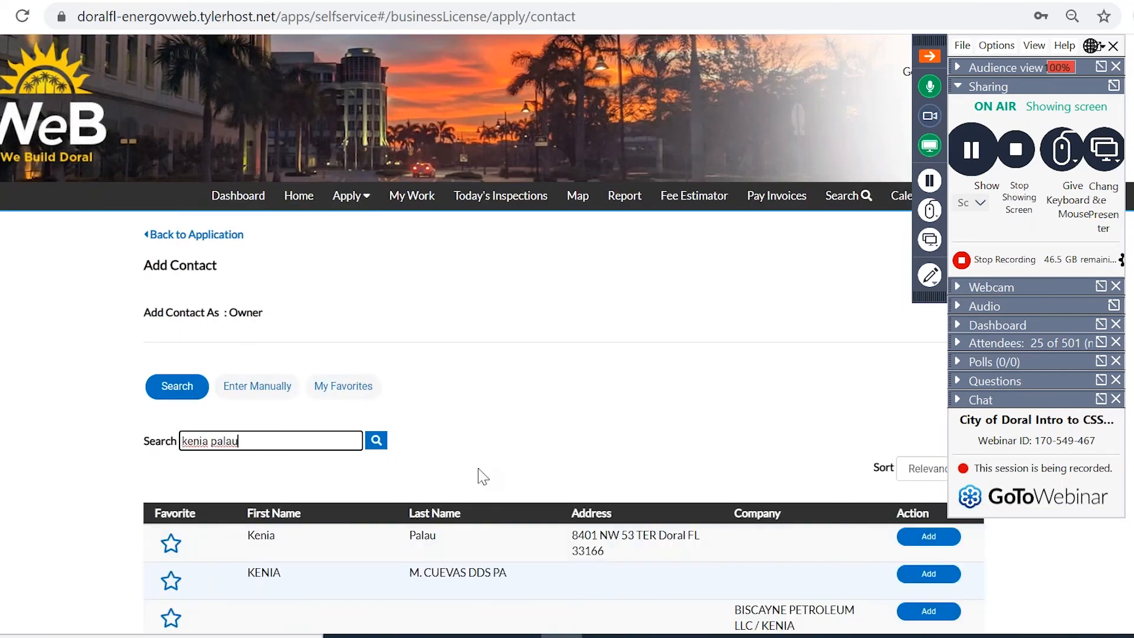
scroll(920, 511, down, 1)
click(920, 510)
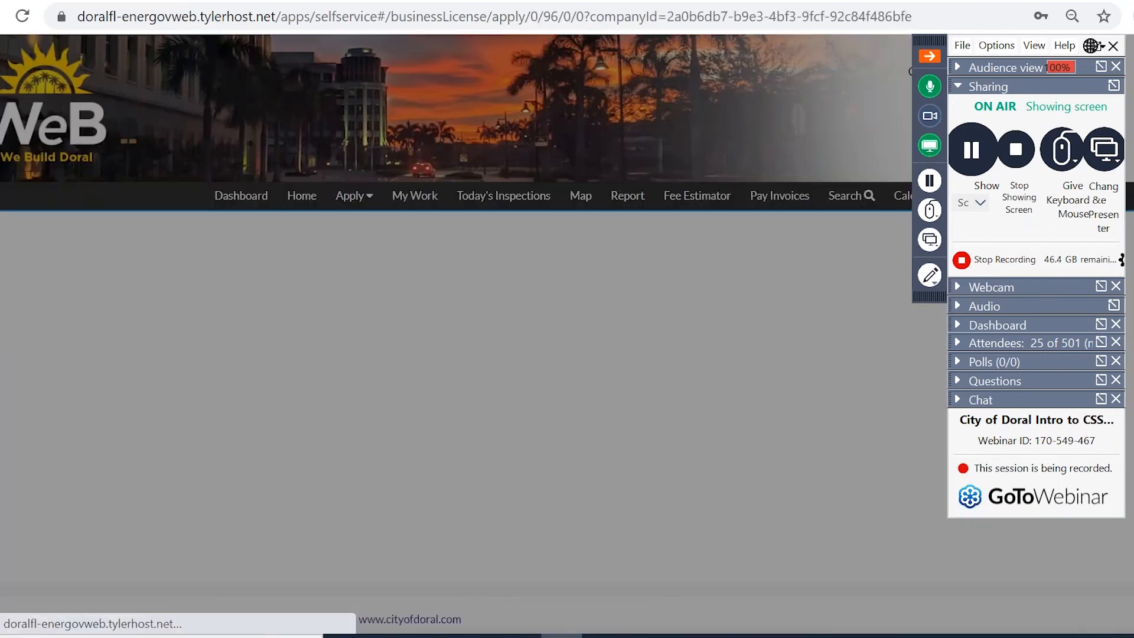
scroll(774, 491, down, 3)
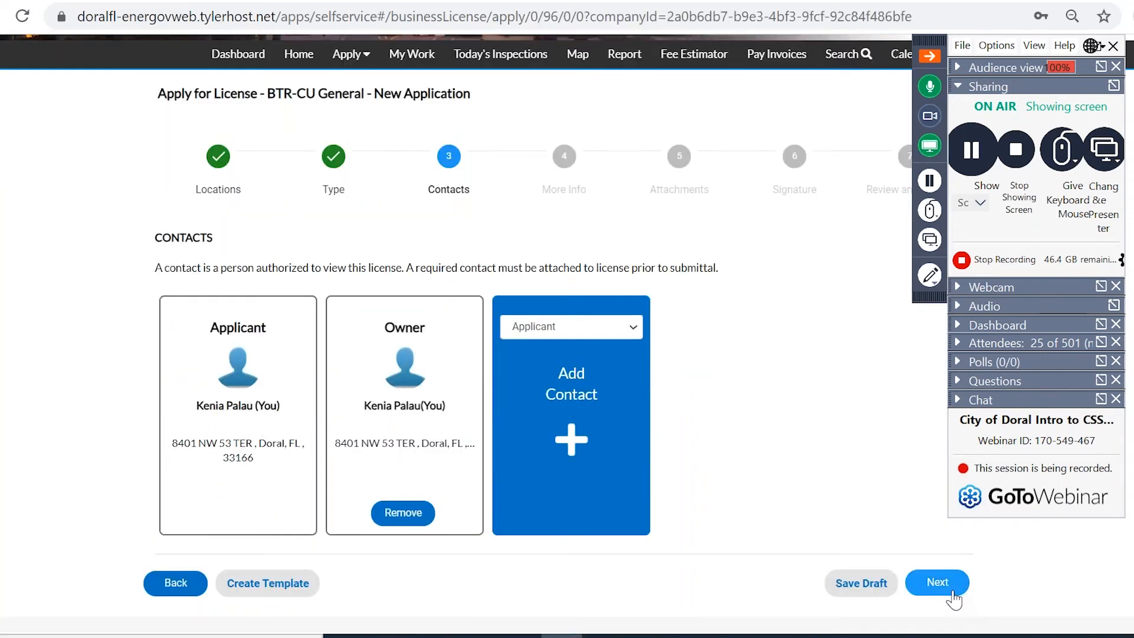
click(939, 582)
scroll(511, 508, down, 2)
scroll(514, 495, down, 2)
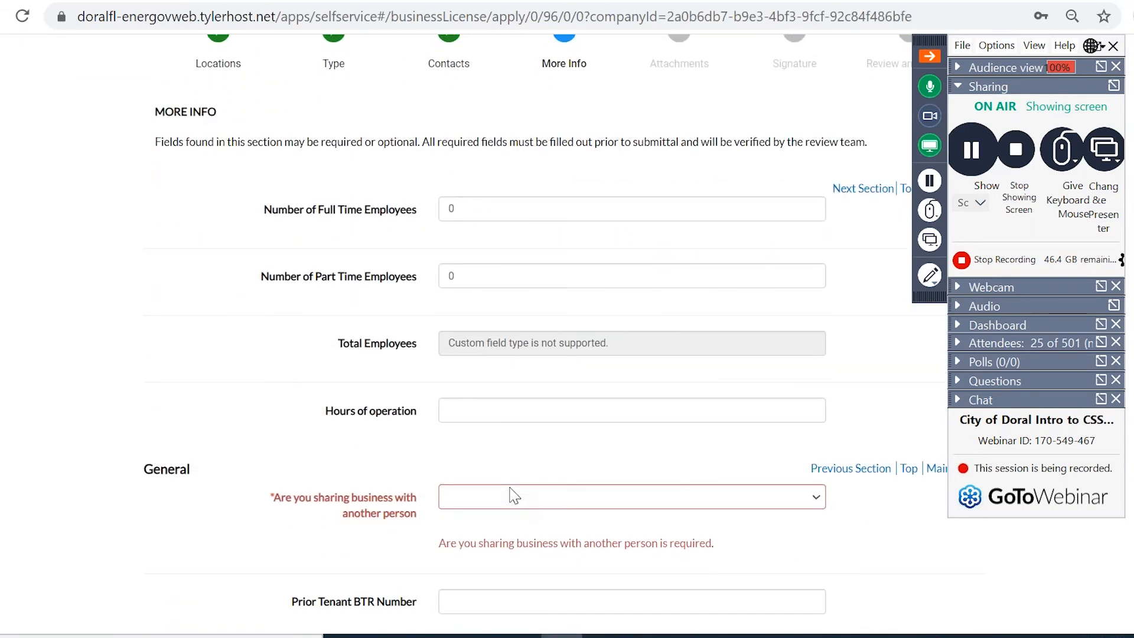
scroll(514, 495, down, 2)
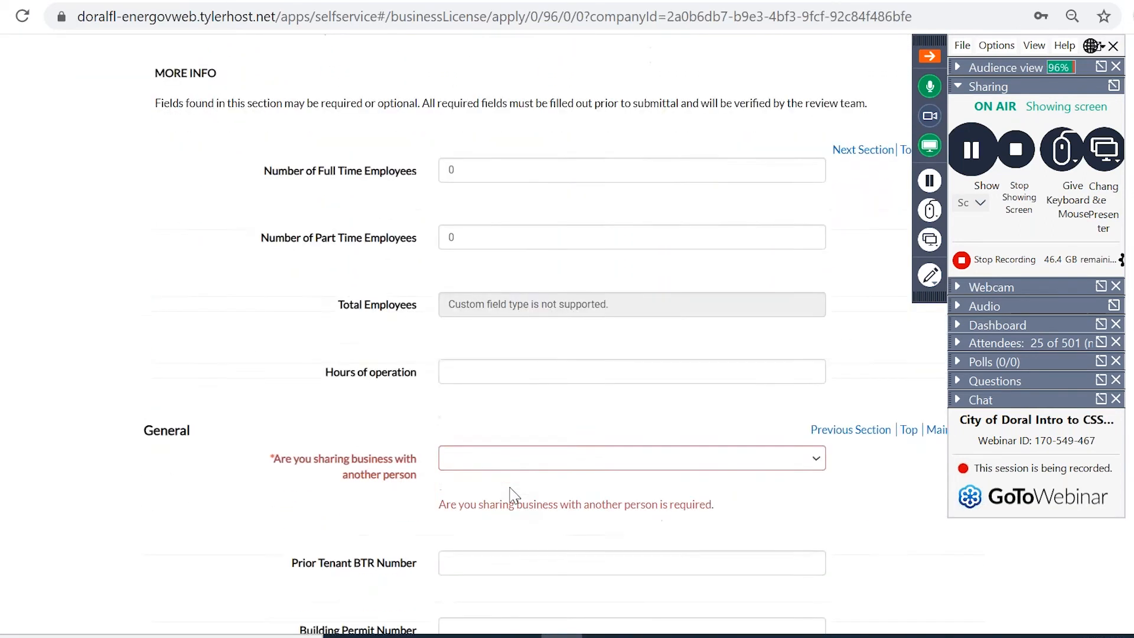
scroll(514, 495, down, 1)
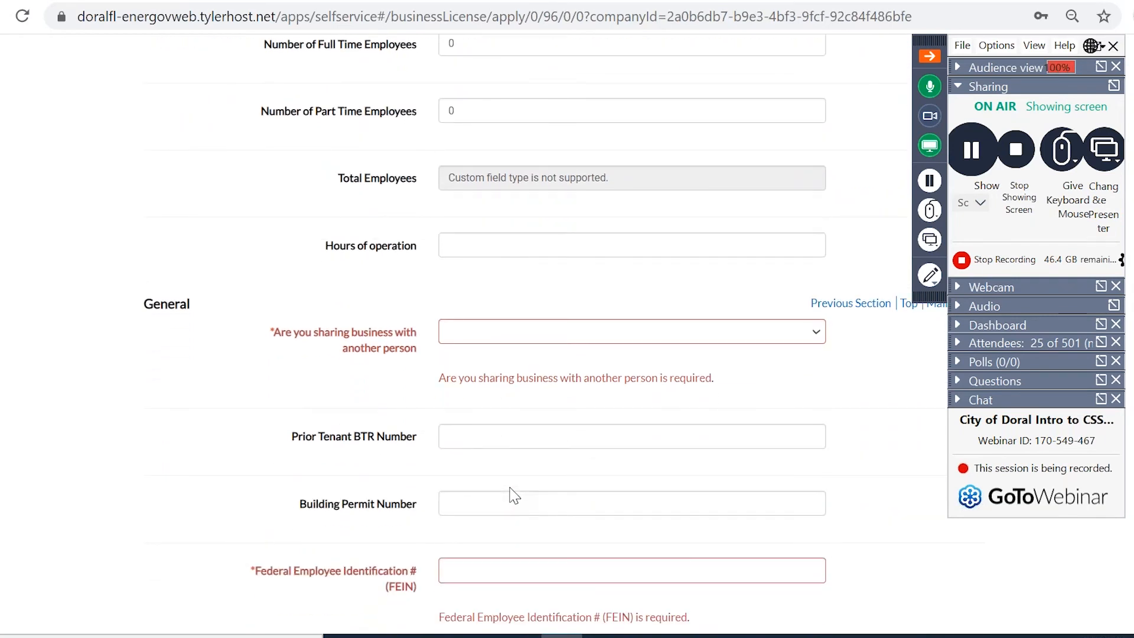
scroll(514, 495, down, 2)
scroll(514, 493, down, 1)
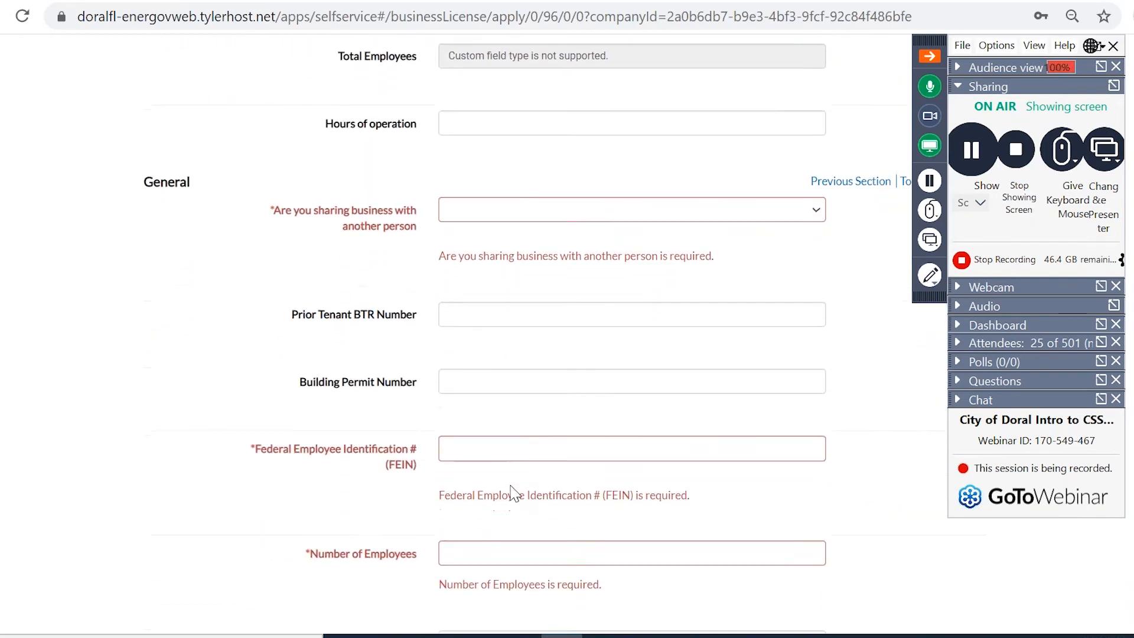
scroll(513, 494, down, 4)
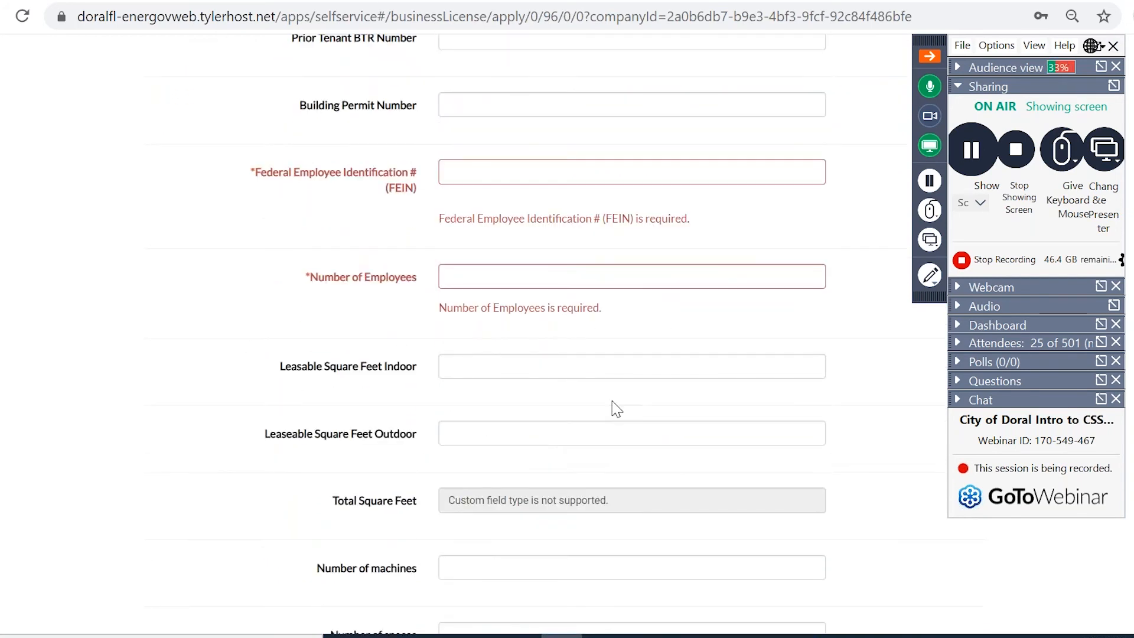
scroll(615, 408, up, 10)
Enter 2 full-time and 1 part-time employees and hours of operation 8-5.
click(528, 301)
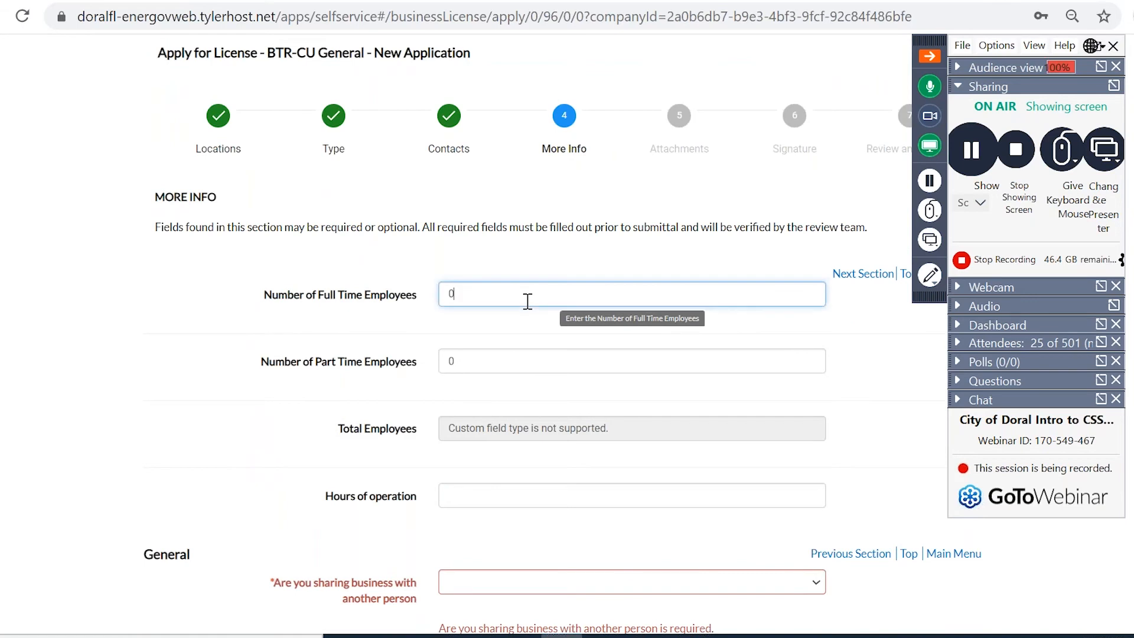
double_click(527, 301)
text(2)
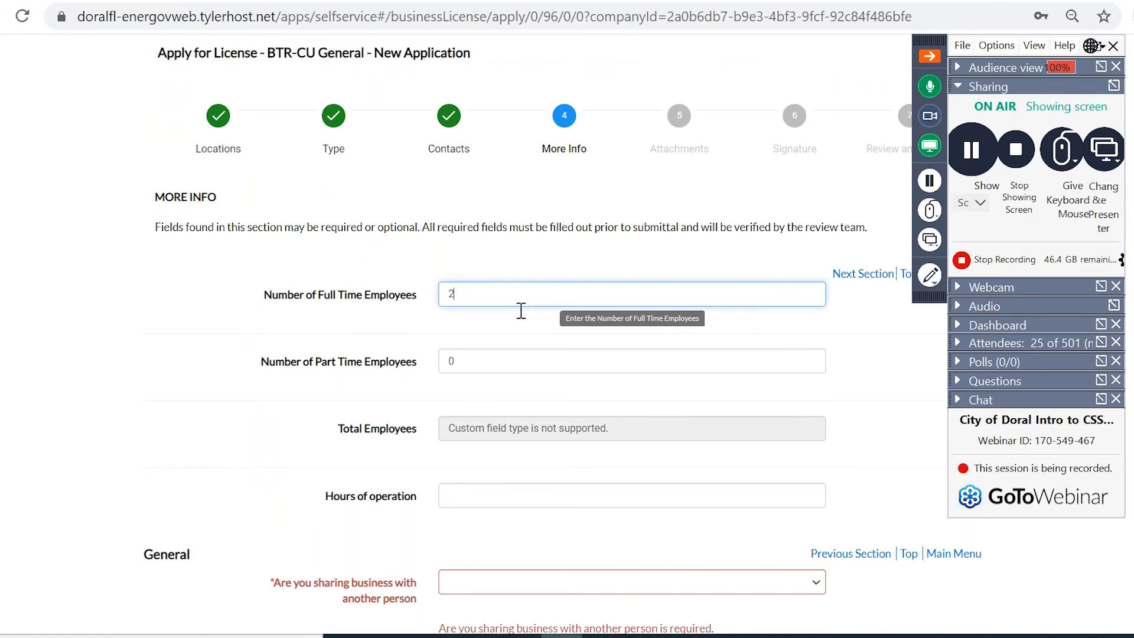
double_click(500, 363)
text(1)
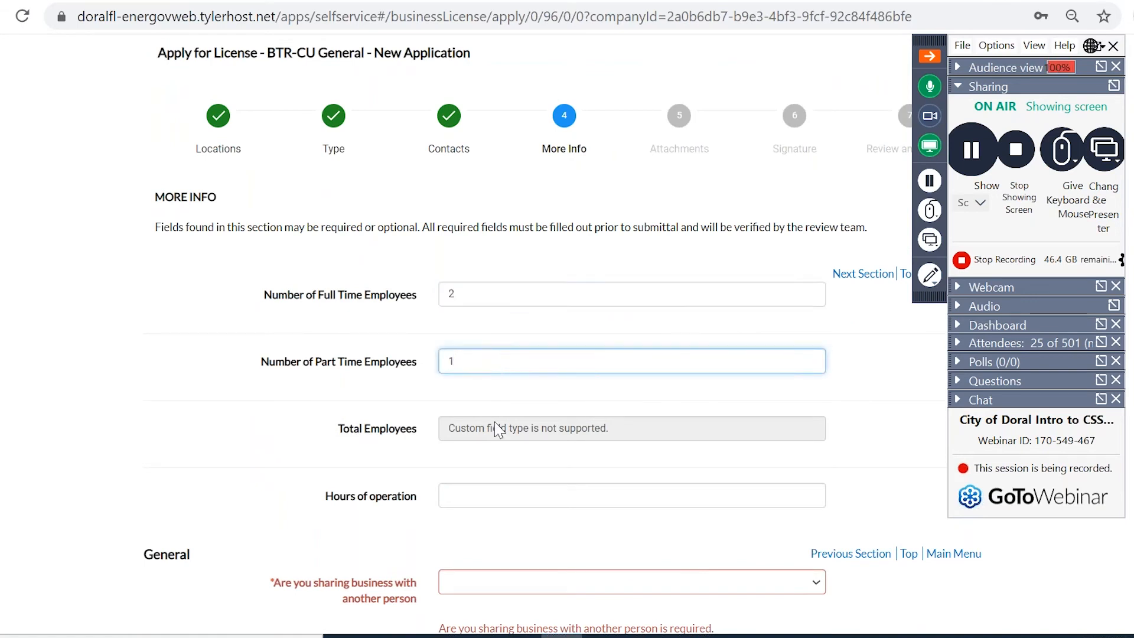
click(488, 497)
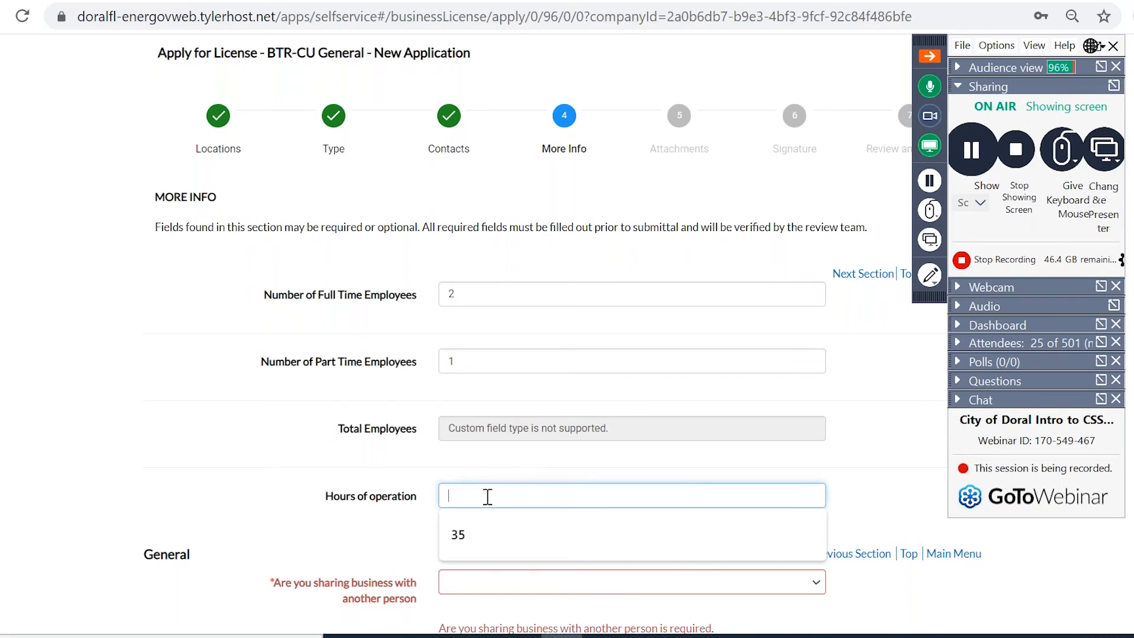
text(8-5)
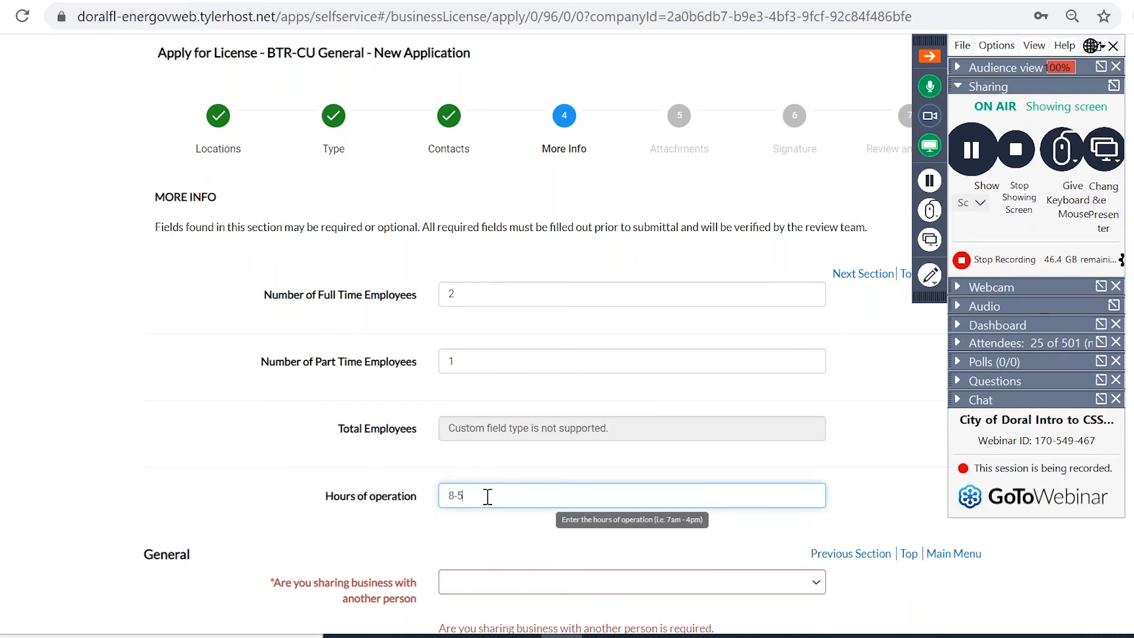
scroll(488, 496, down, 3)
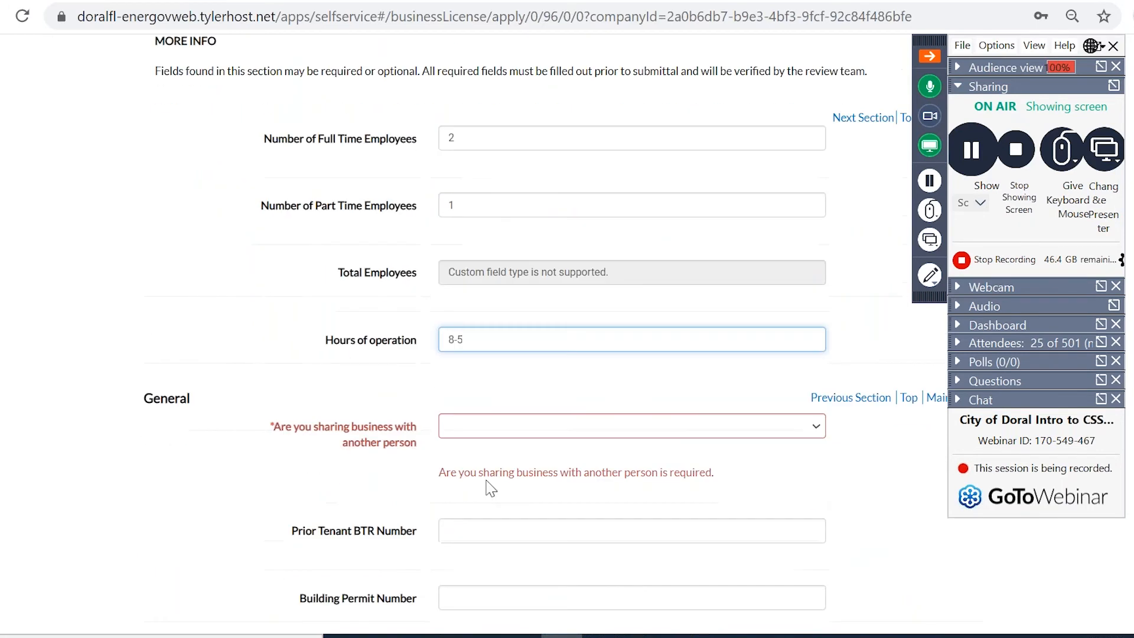
Answer No to sharing business, enter the FEIN, and set Number of Employees to 5.
click(480, 432)
click(474, 457)
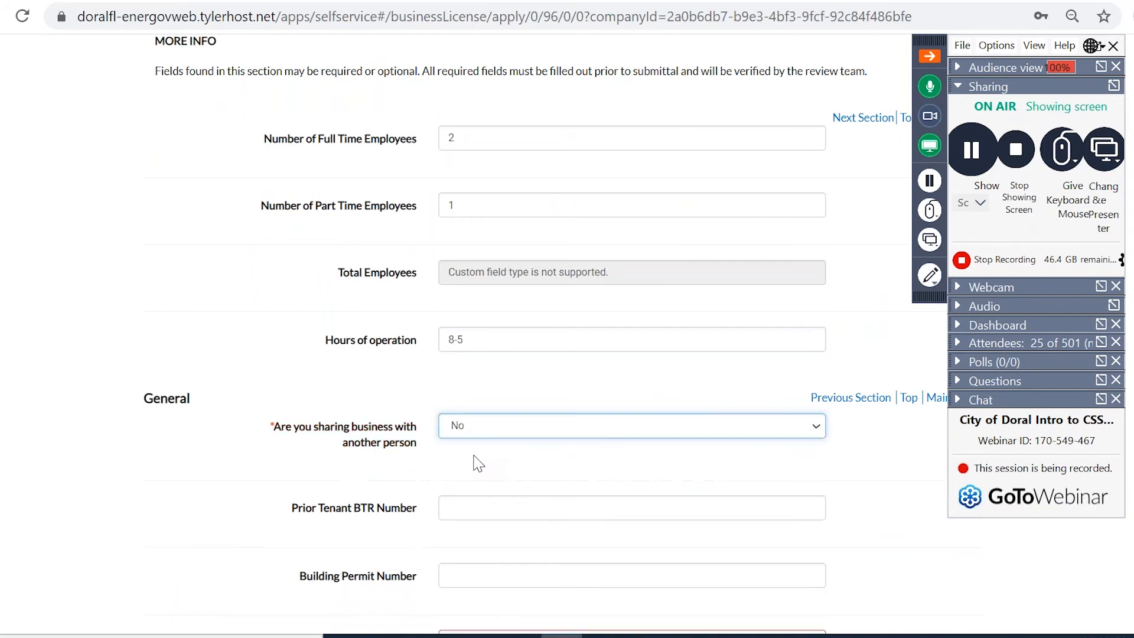
scroll(475, 463, down, 1)
scroll(478, 464, down, 2)
click(479, 464)
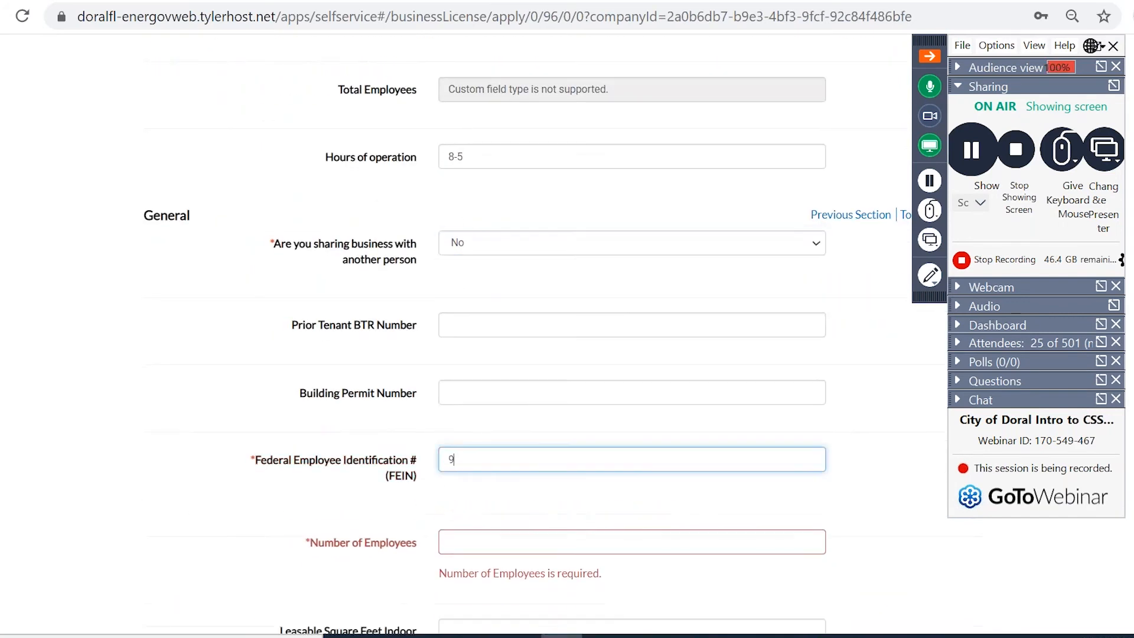
scroll(478, 467, down, 1)
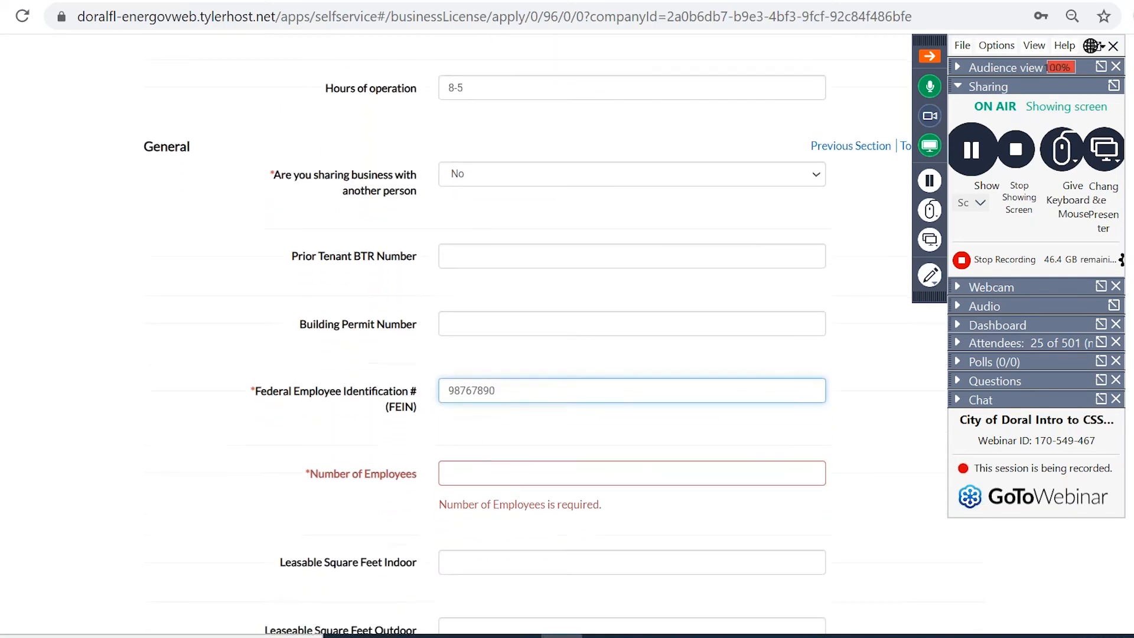
click(478, 473)
text(5)
scroll(482, 461, down, 2)
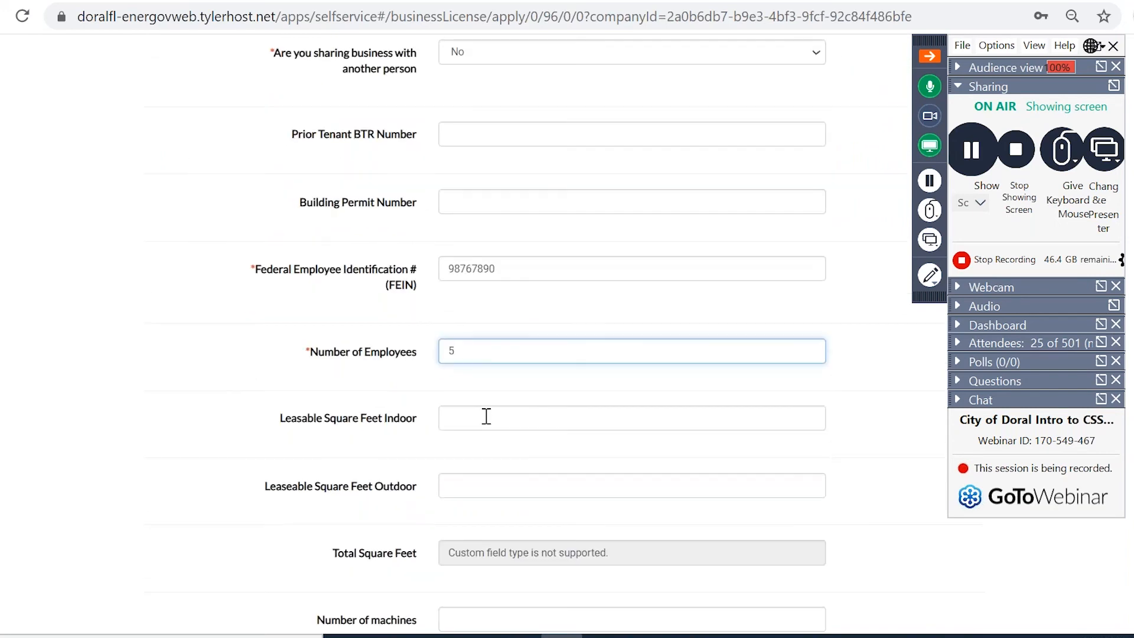
scroll(486, 414, down, 1)
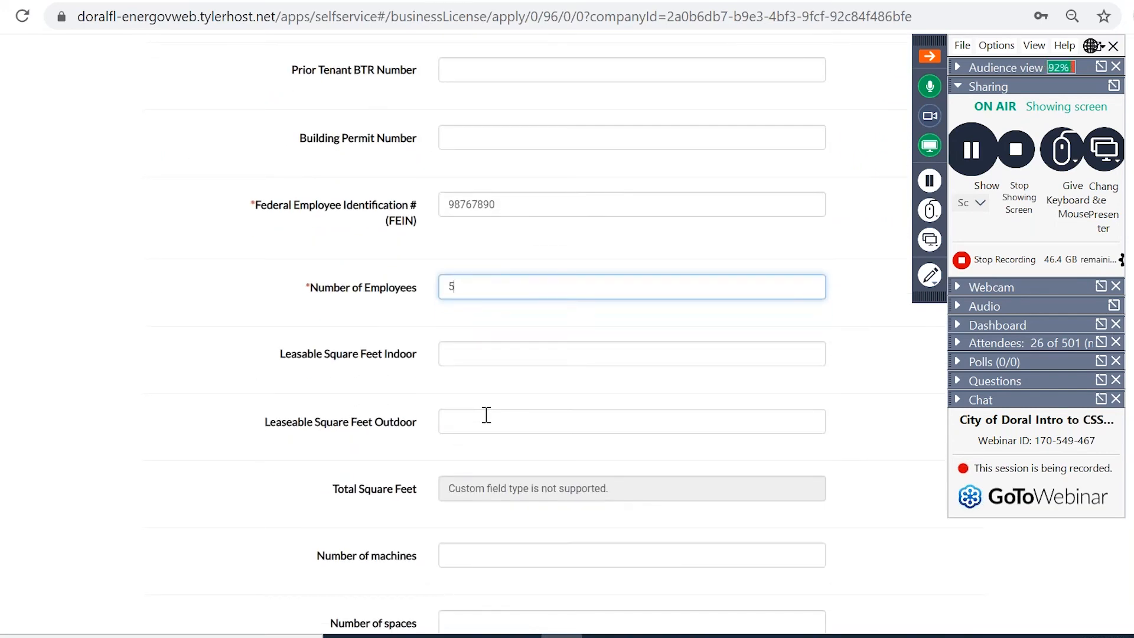
scroll(486, 415, down, 1)
Enter 25000 indoor leasable square feet and 4 tables, answer No for pressure vessel, and continue.
click(481, 324)
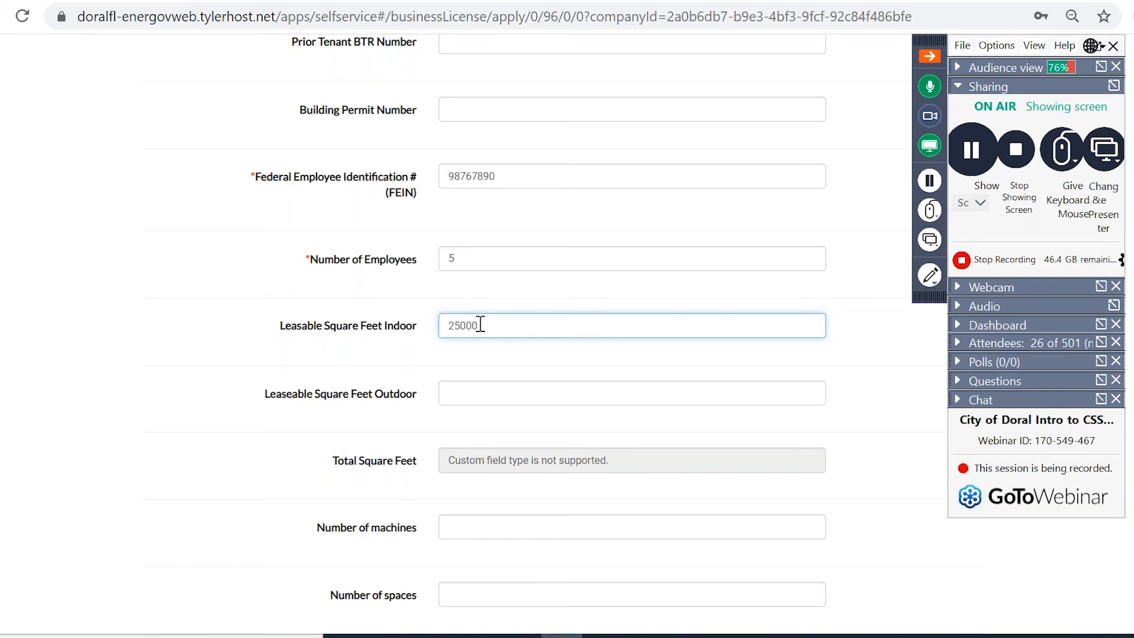
scroll(481, 324, down, 4)
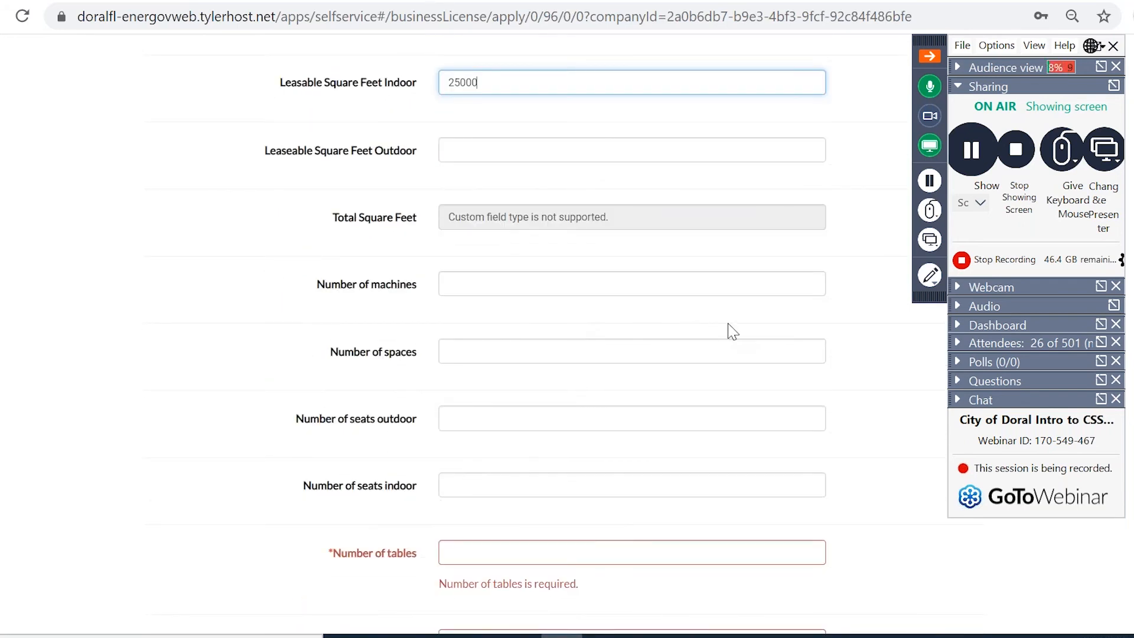
scroll(732, 331, down, 1)
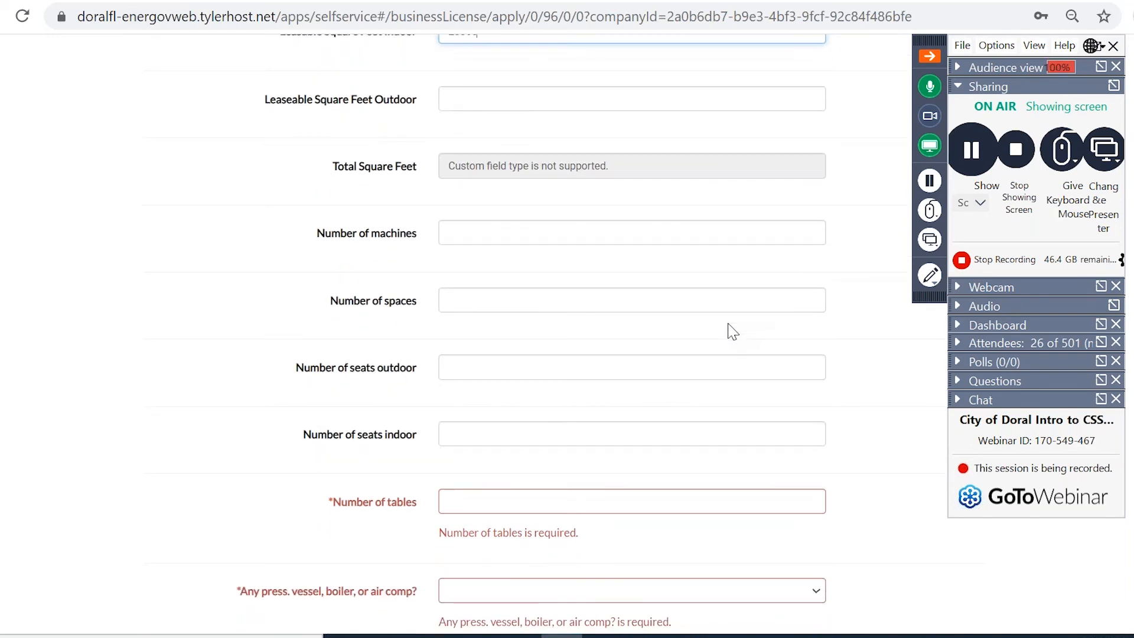
scroll(732, 331, down, 1)
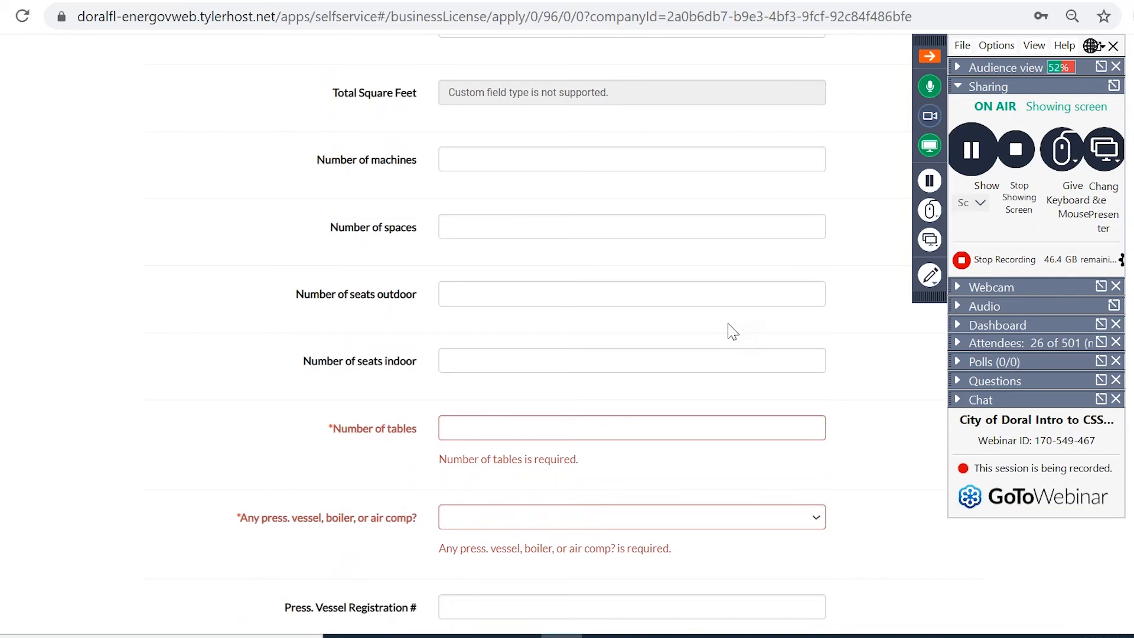
scroll(732, 330, down, 1)
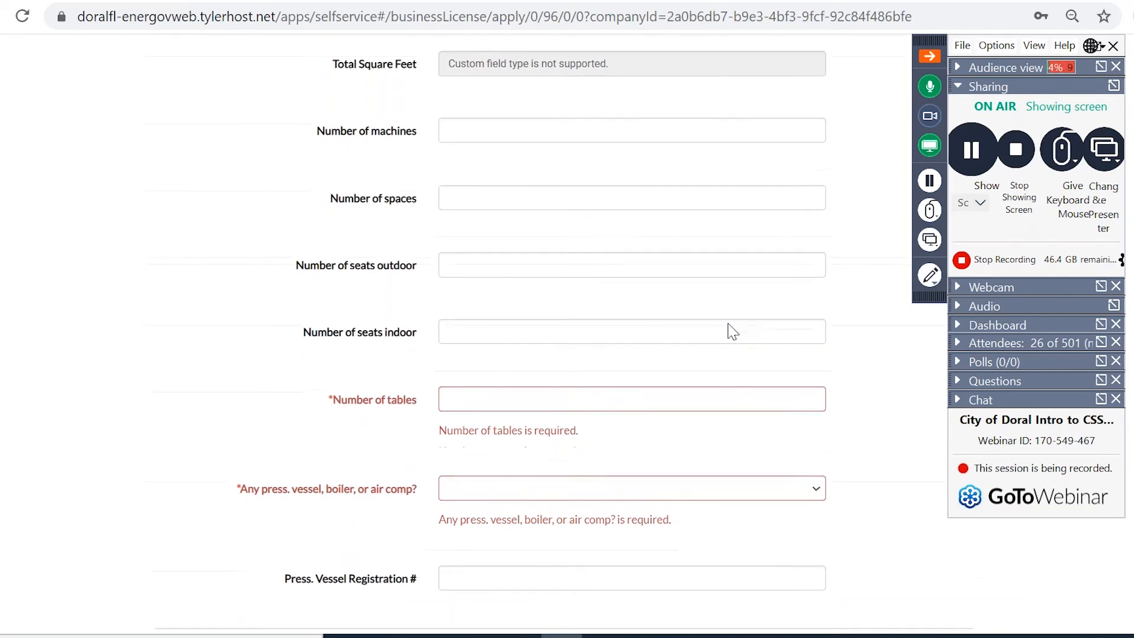
click(697, 333)
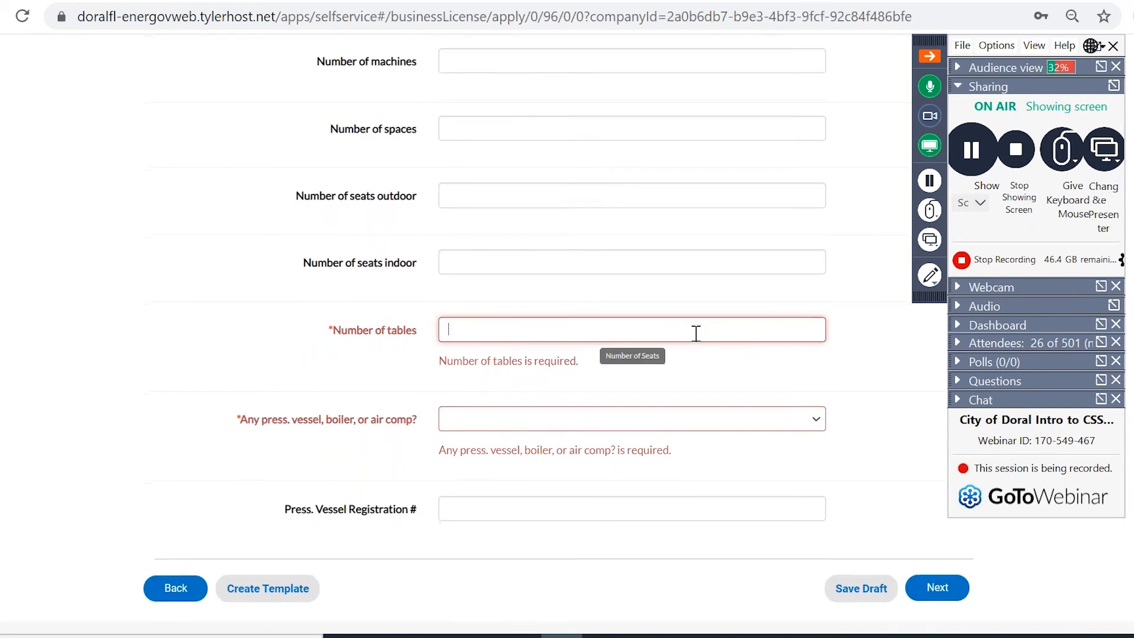
scroll(697, 334, down, 1)
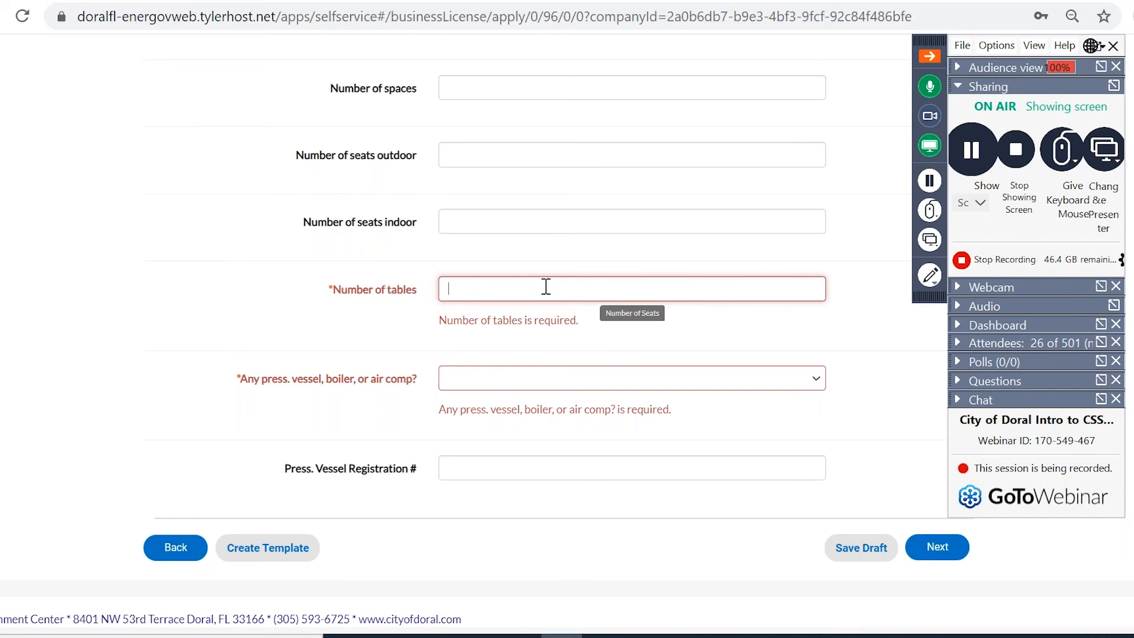
text(4)
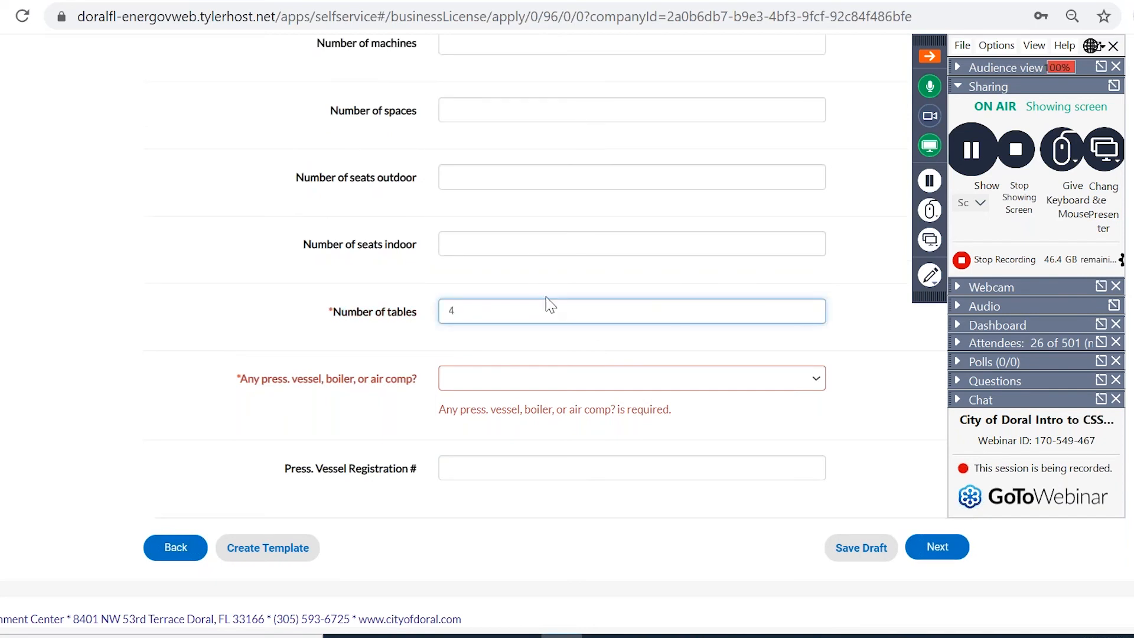
click(539, 381)
click(526, 410)
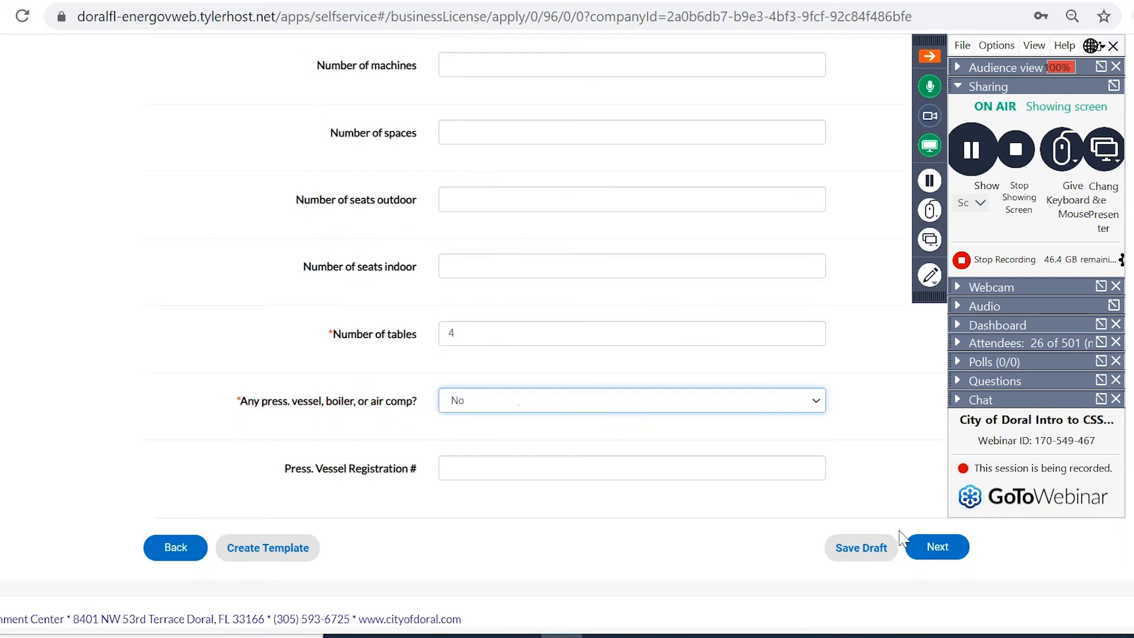
click(929, 553)
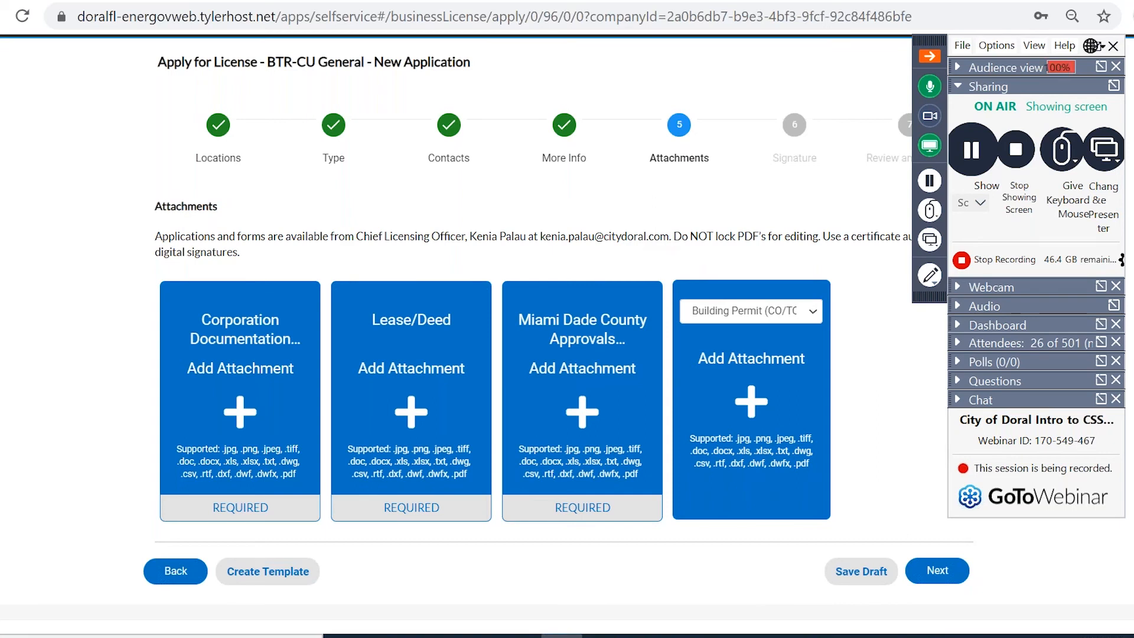
Attach Estimate No. 2631, Inv. 17878 and P.O. 20210872 PDFs to the three required uploads.
click(240, 424)
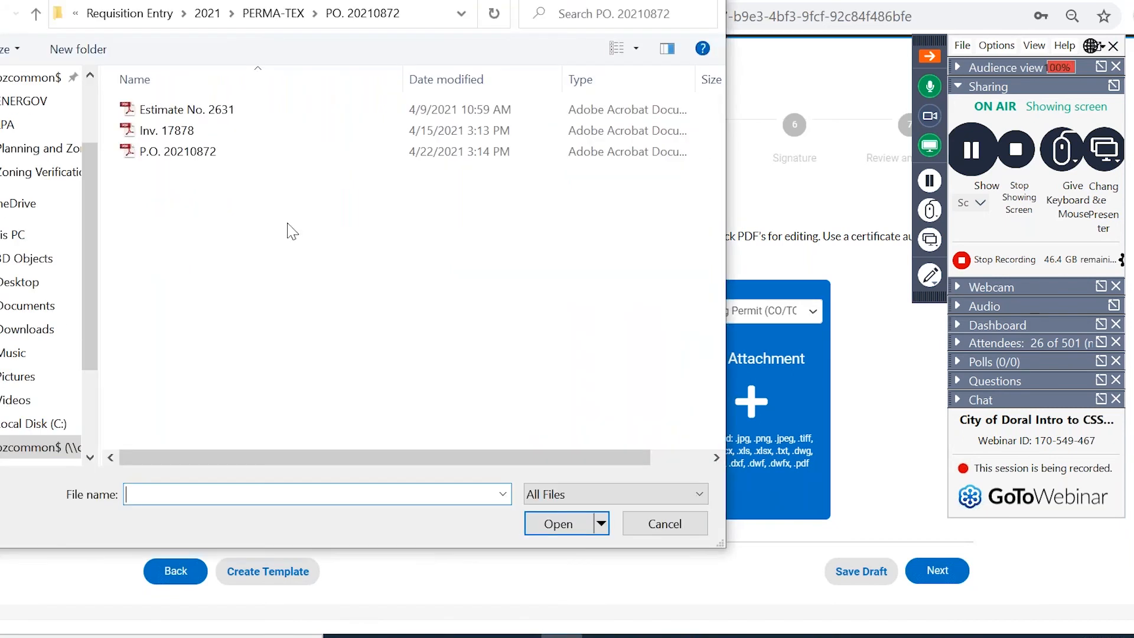
double_click(183, 109)
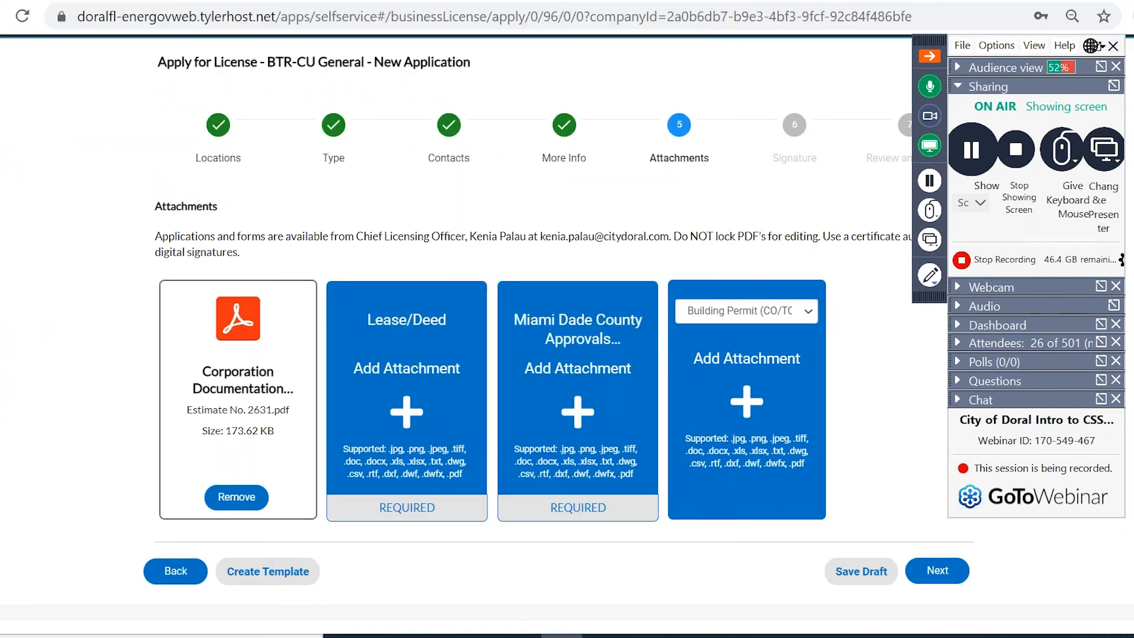
click(350, 328)
double_click(215, 133)
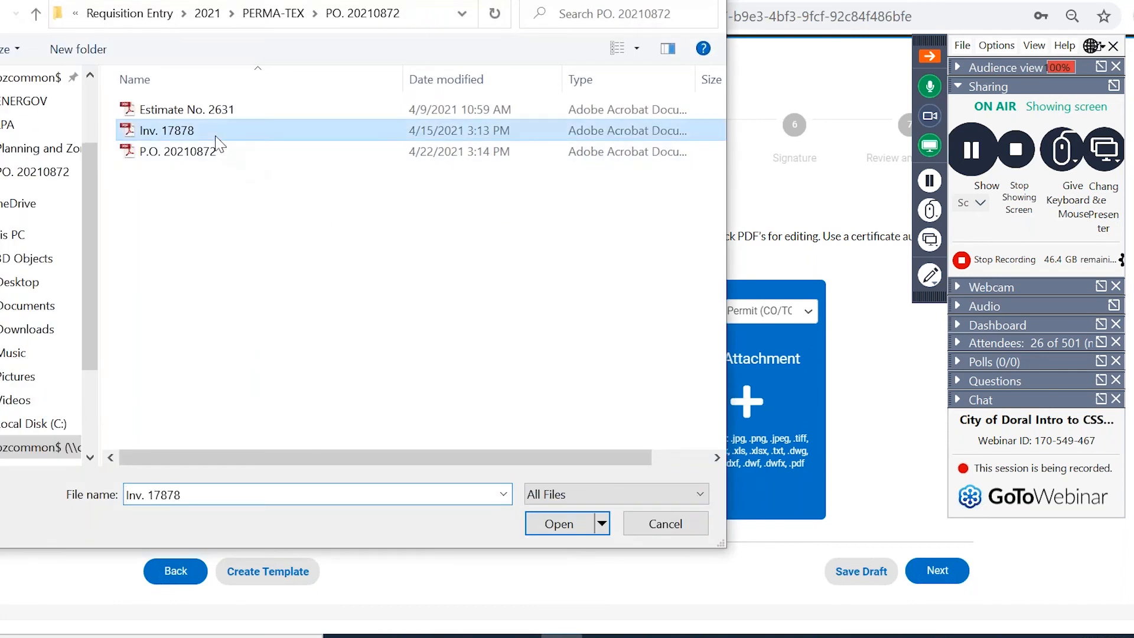
click(496, 349)
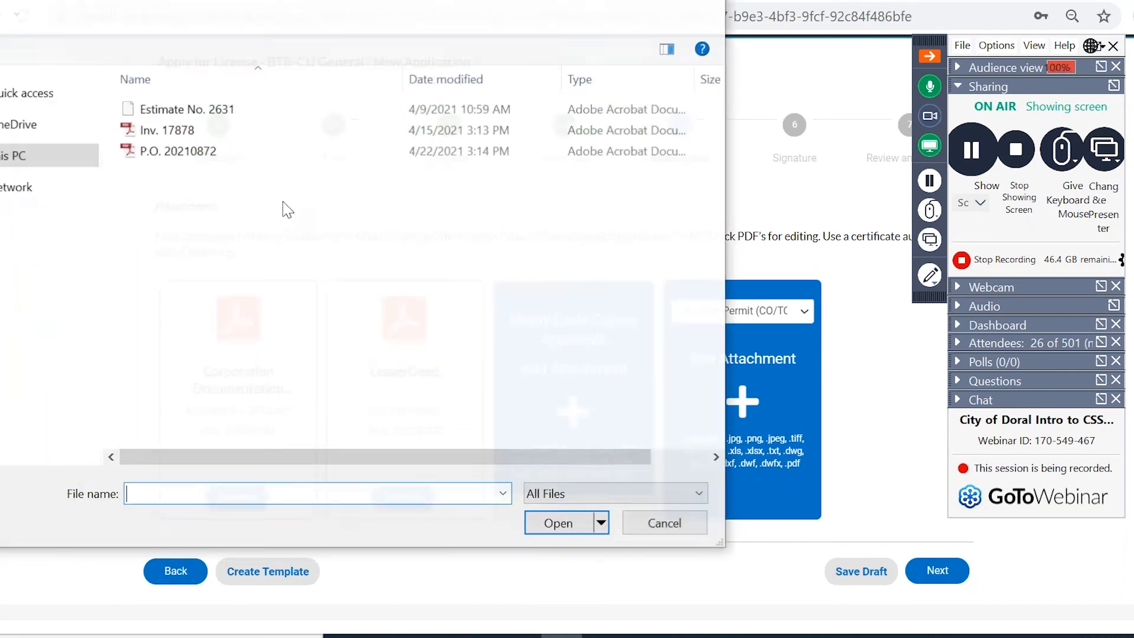
double_click(177, 151)
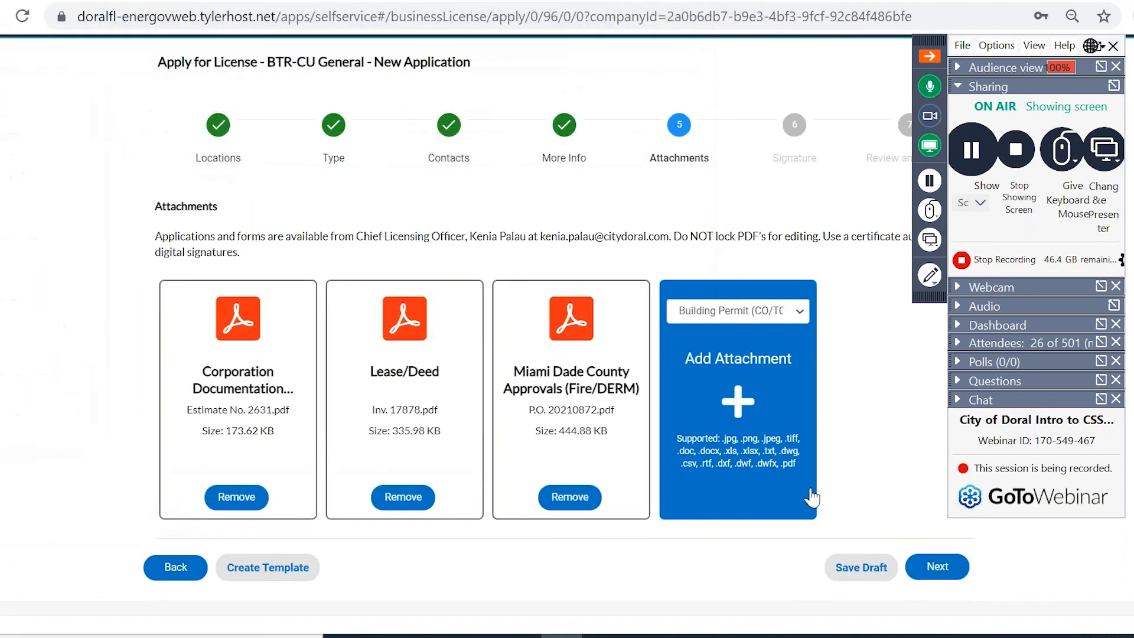
click(945, 576)
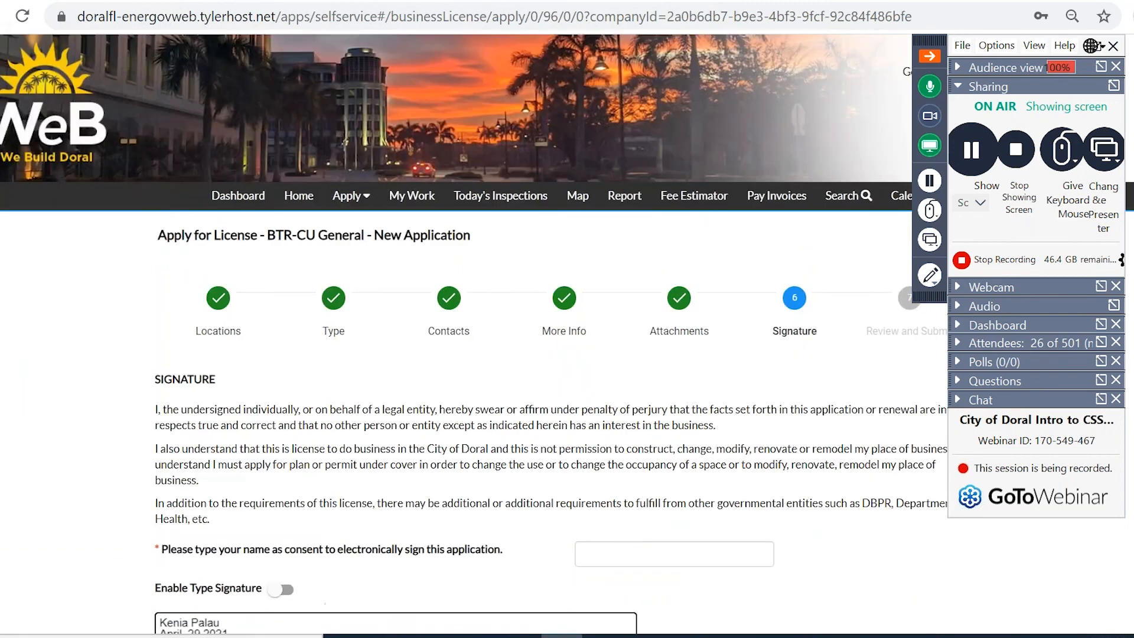
Enter the applicant's name for consent, enable Type Signature, and type the name as the signature.
scroll(549, 466, down, 2)
click(616, 421)
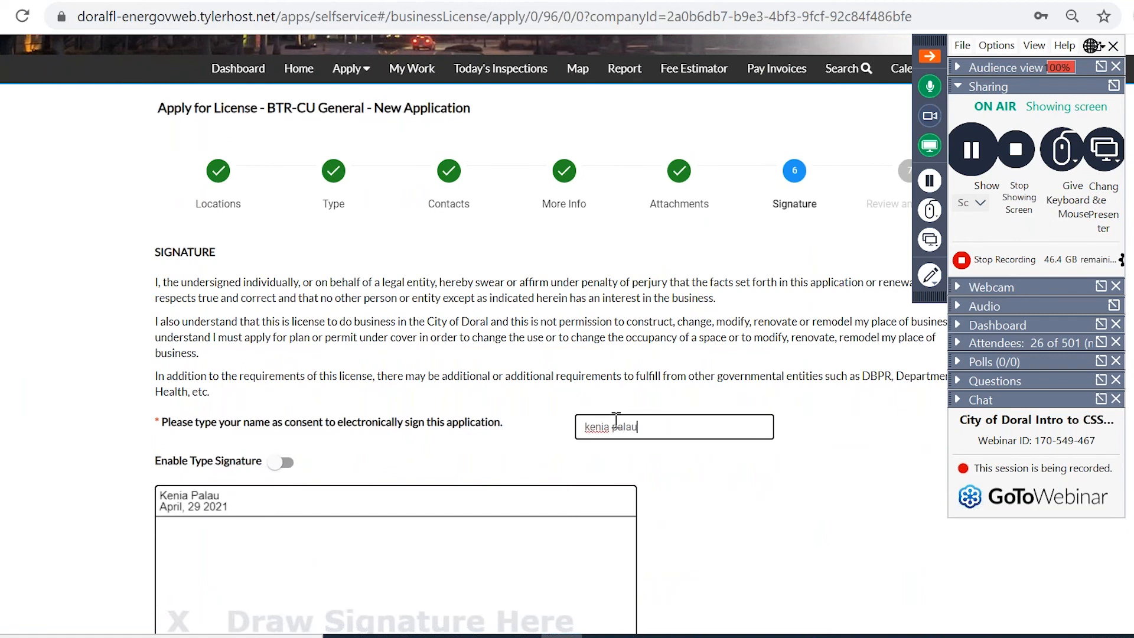
scroll(616, 421, down, 2)
click(284, 332)
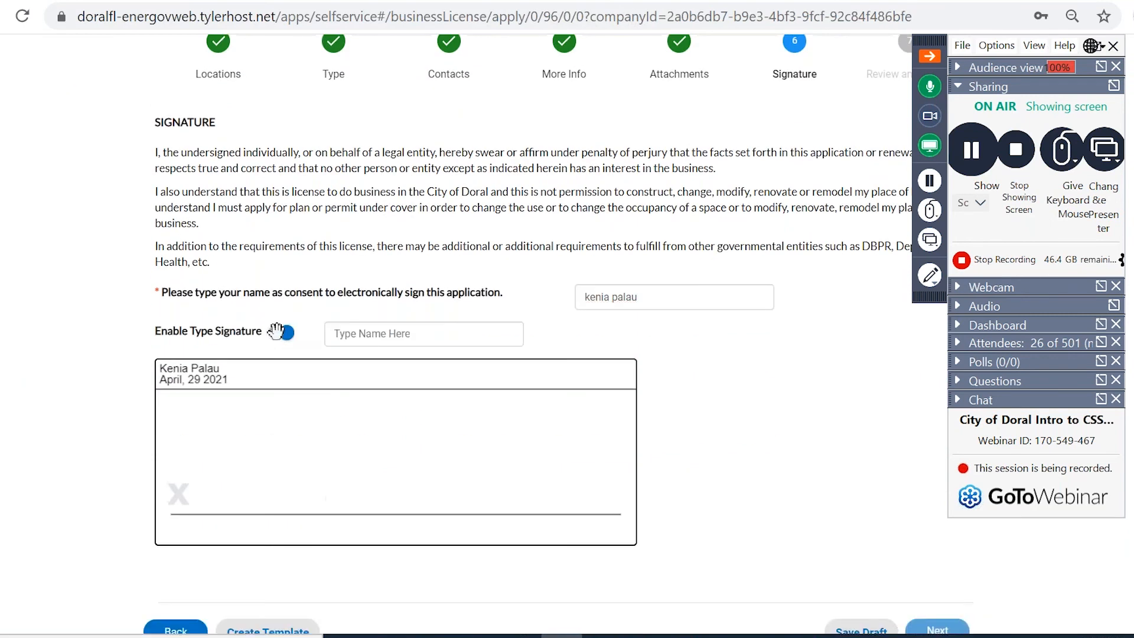
scroll(276, 330, down, 1)
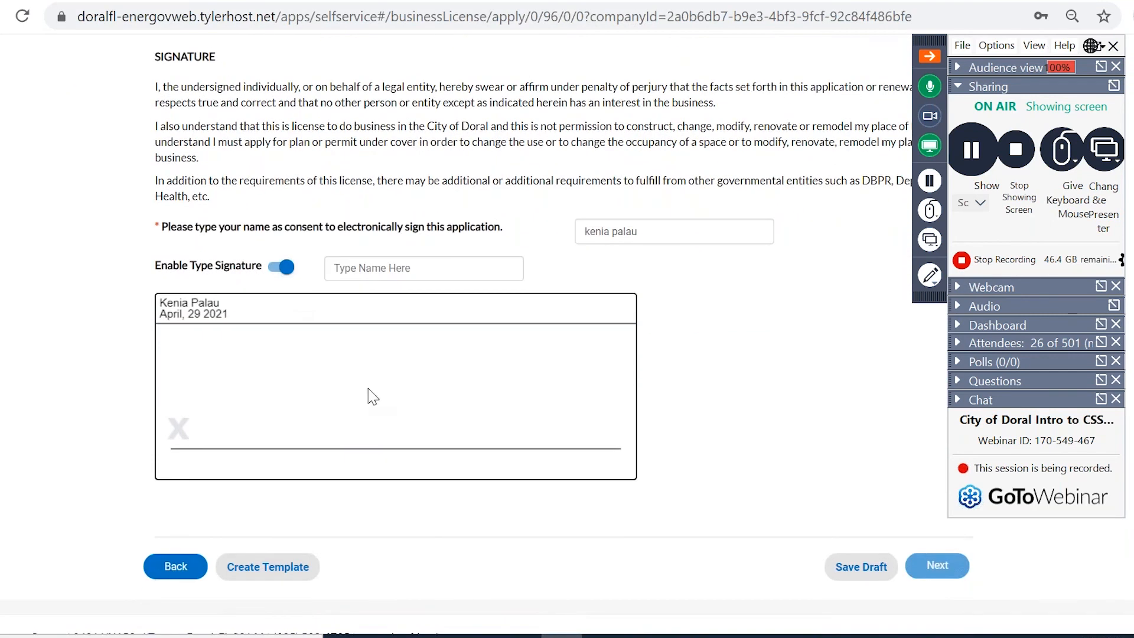
click(394, 261)
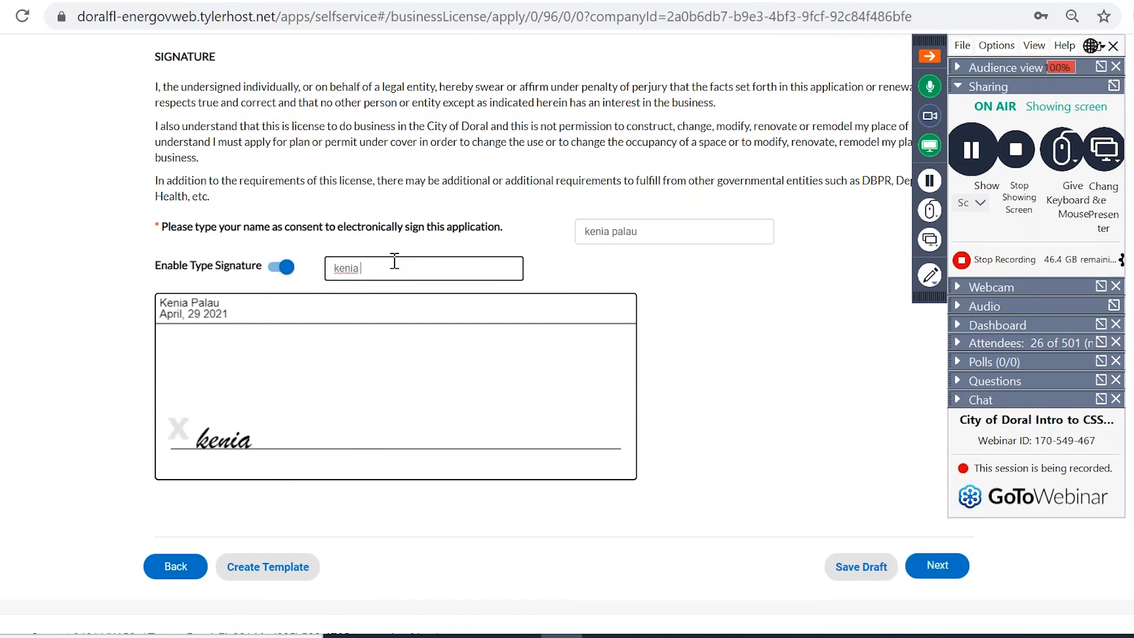
Advance to Review and Submit and scroll through the location, parcel, company and Nail Salons summary.
click(933, 568)
scroll(665, 548, down, 2)
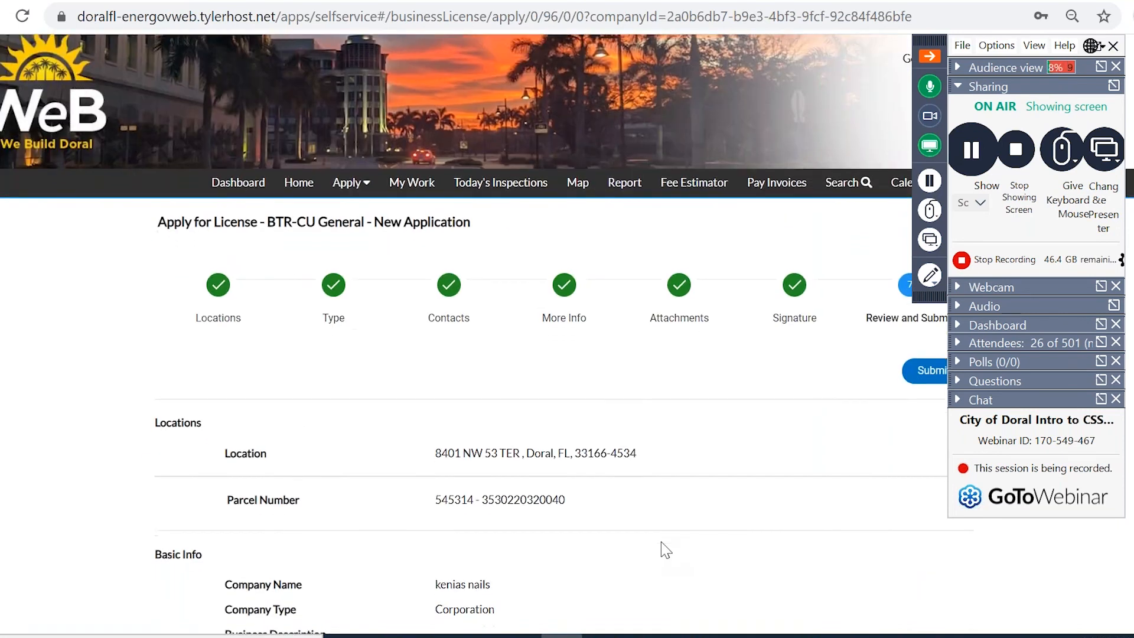
scroll(664, 549, down, 15)
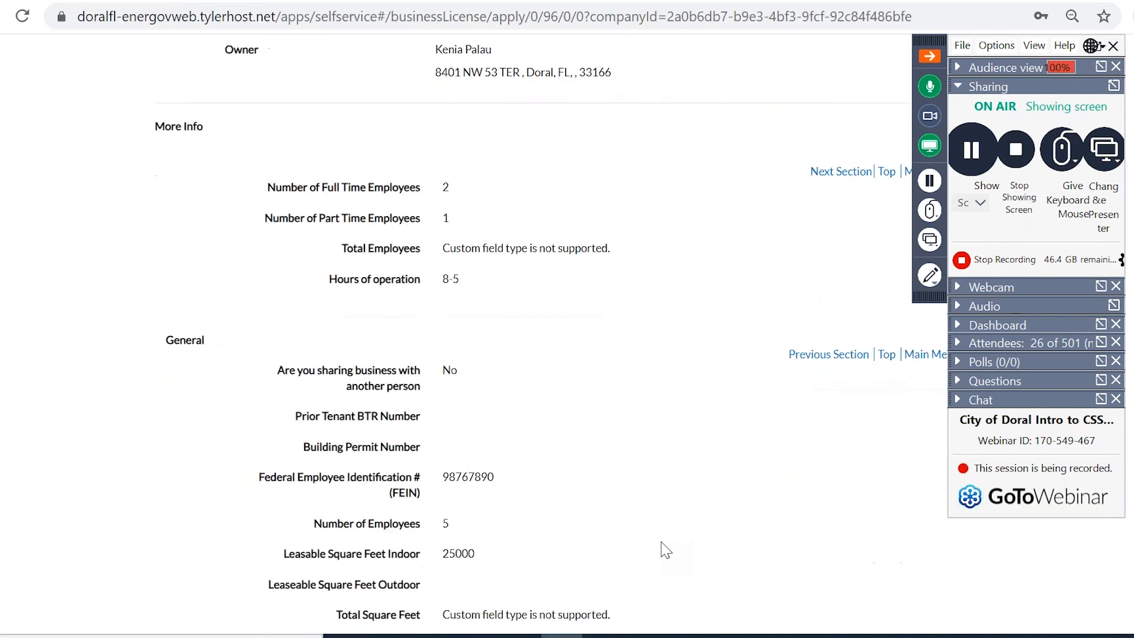
scroll(664, 548, down, 5)
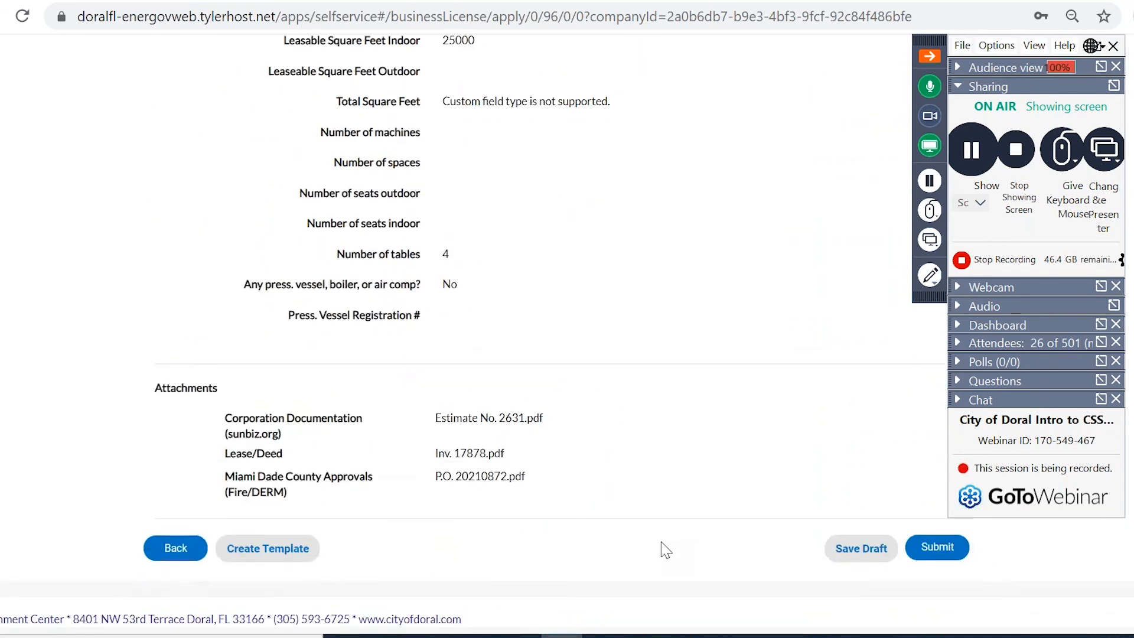
scroll(665, 548, up, 2)
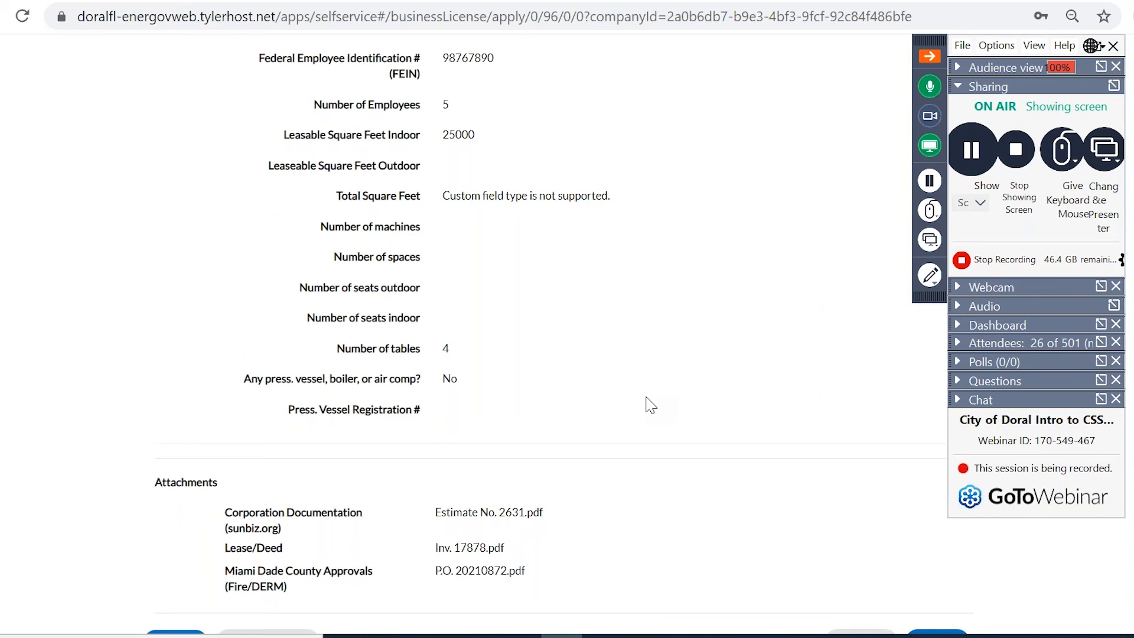
scroll(650, 405, up, 8)
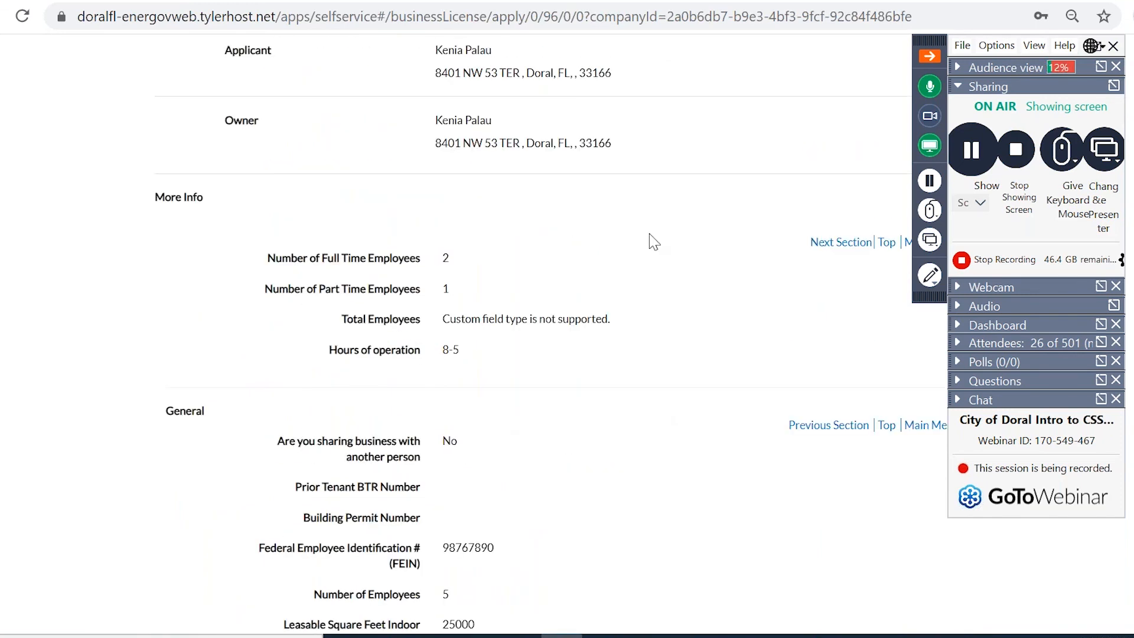
scroll(651, 241, up, 6)
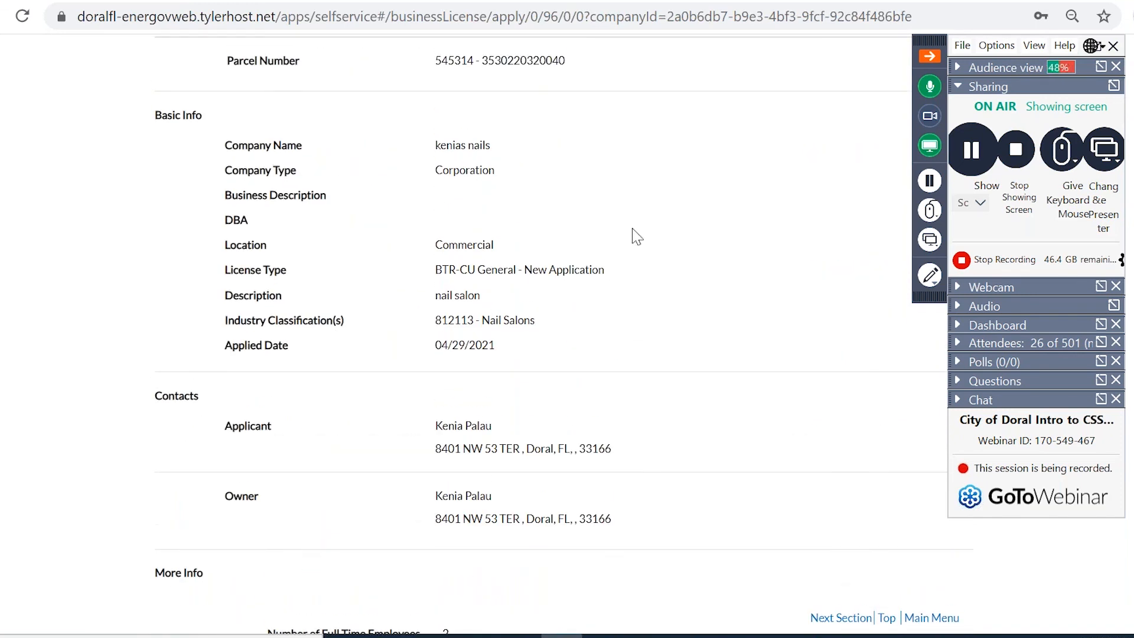
scroll(633, 234, up, 5)
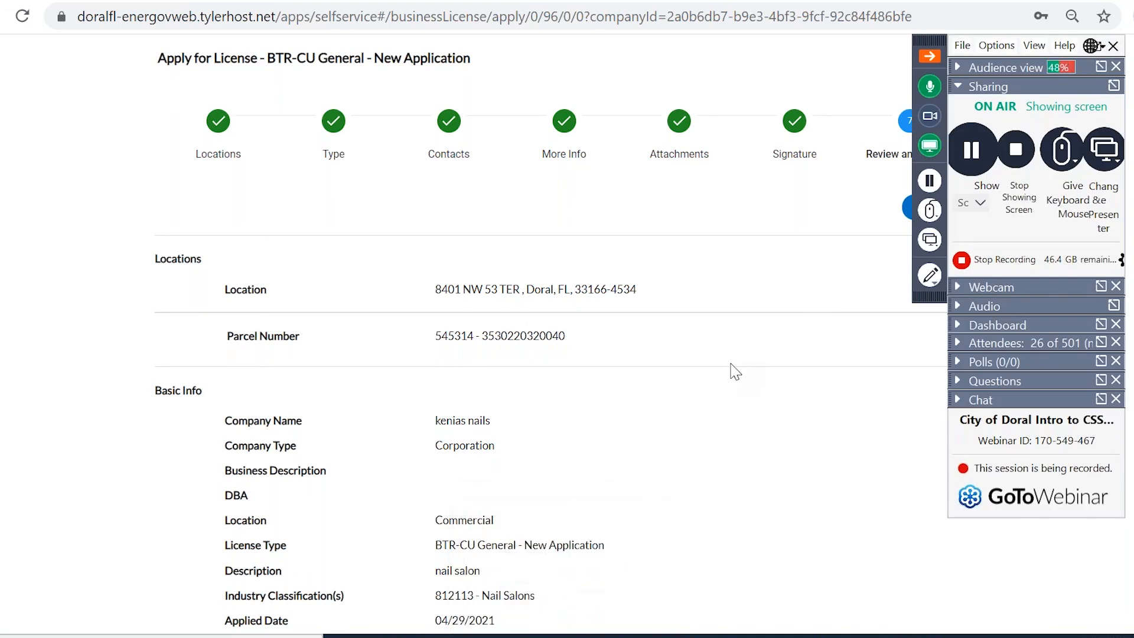
scroll(736, 371, down, 1)
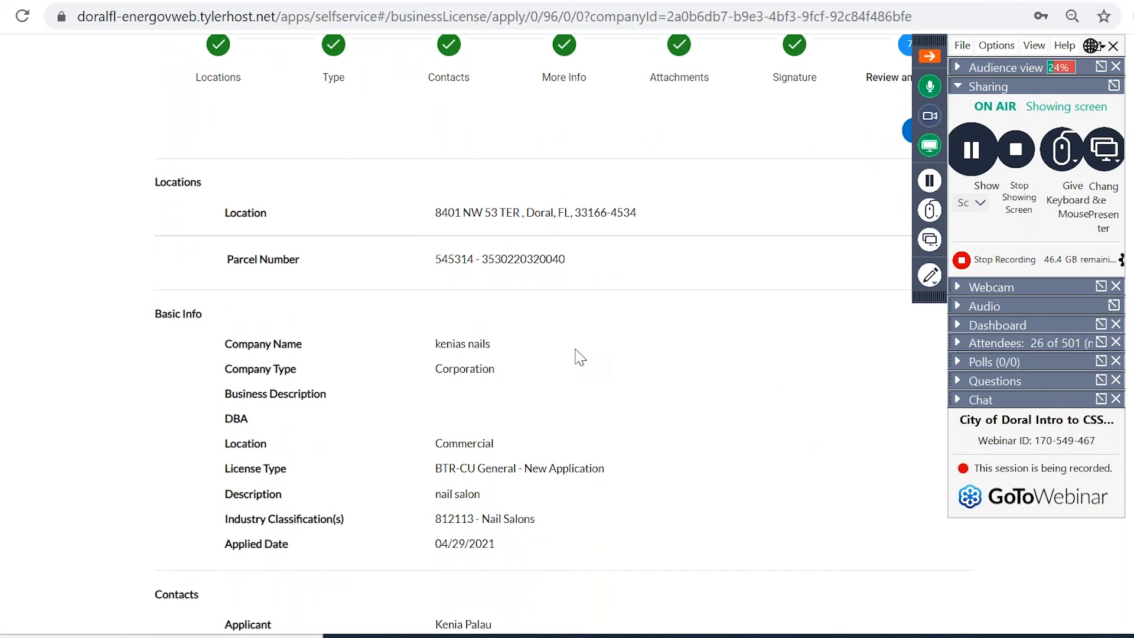
scroll(580, 357, up, 4)
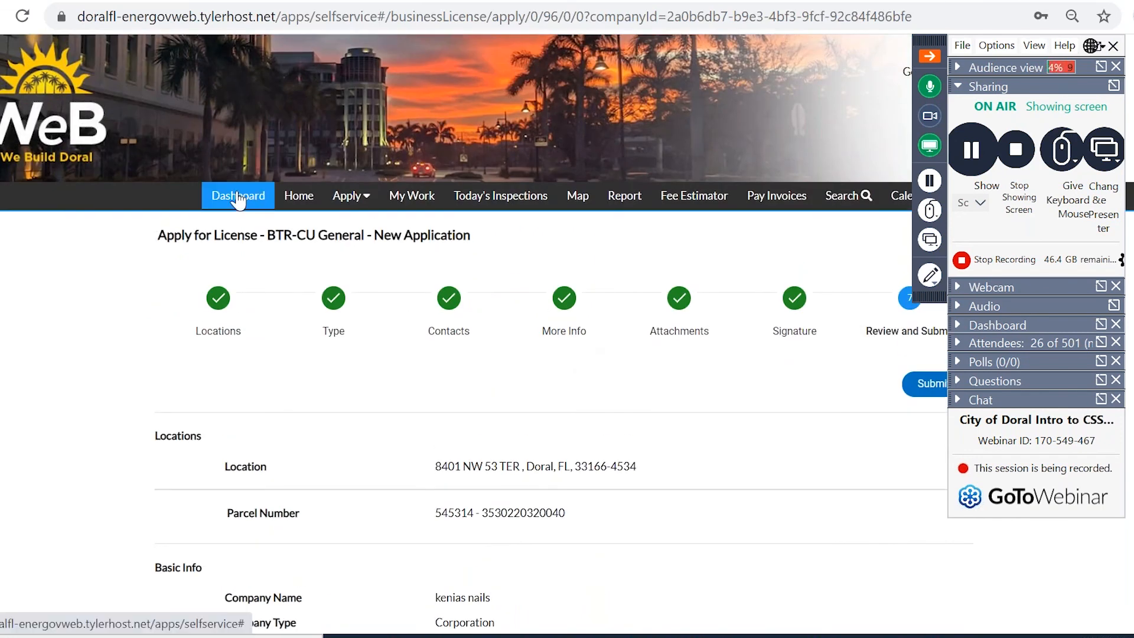
click(238, 198)
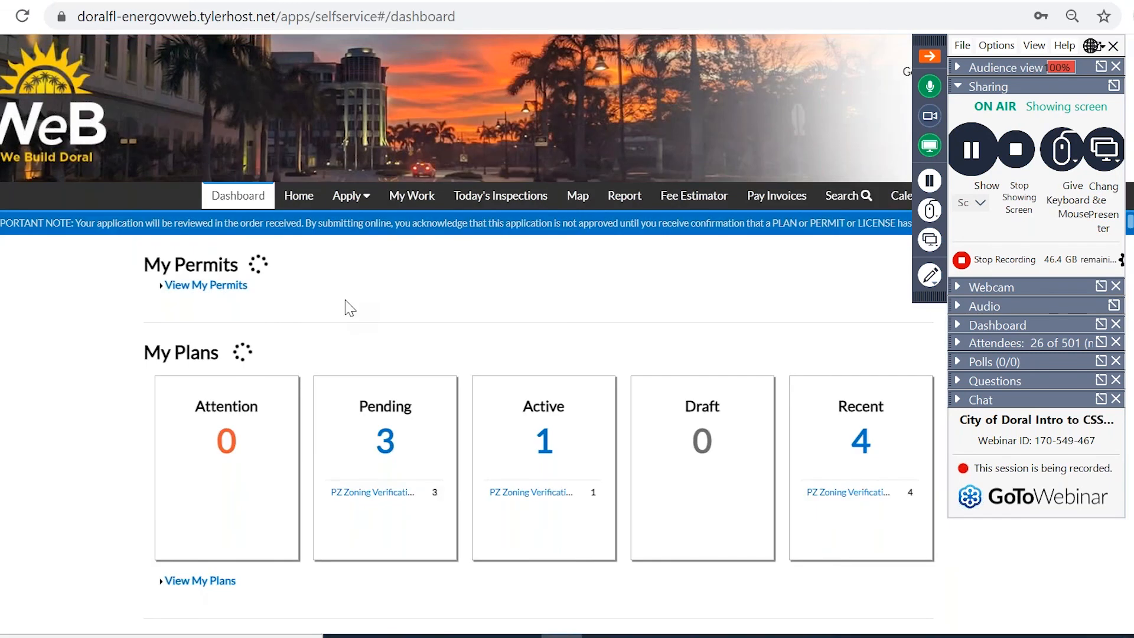
scroll(345, 299, down, 12)
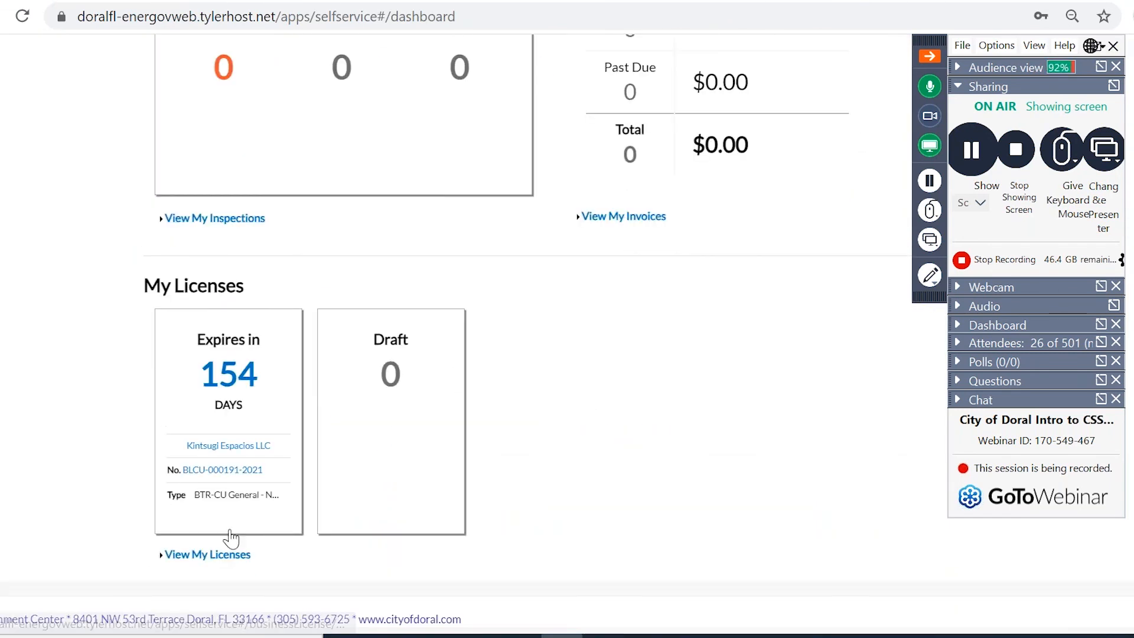
click(236, 555)
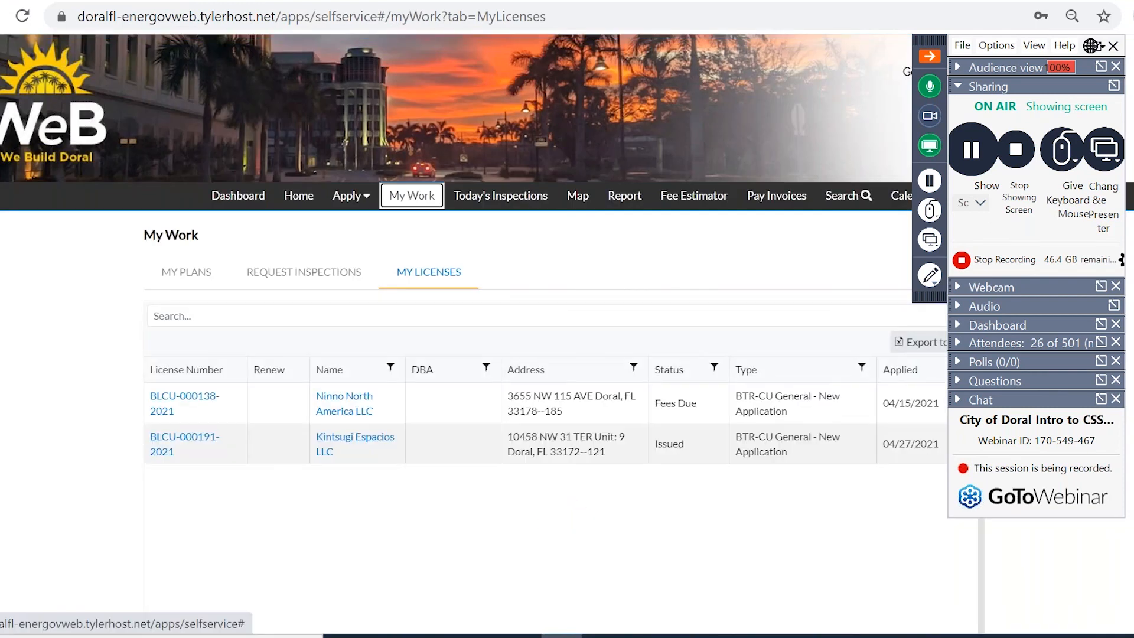
click(183, 402)
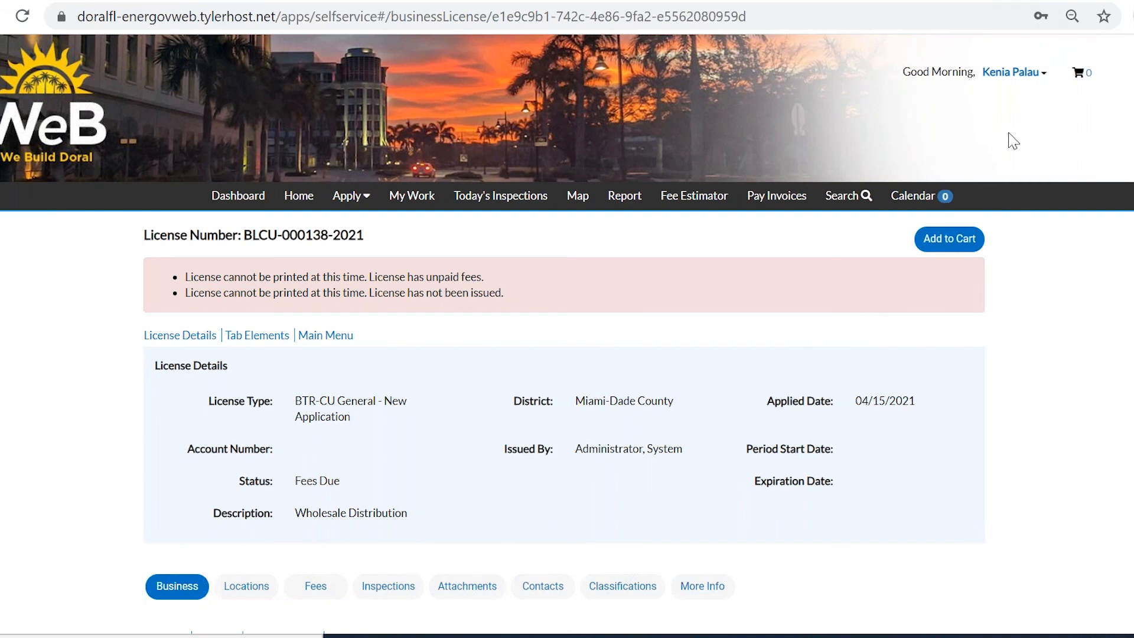
scroll(738, 369, down, 1)
scroll(751, 355, down, 3)
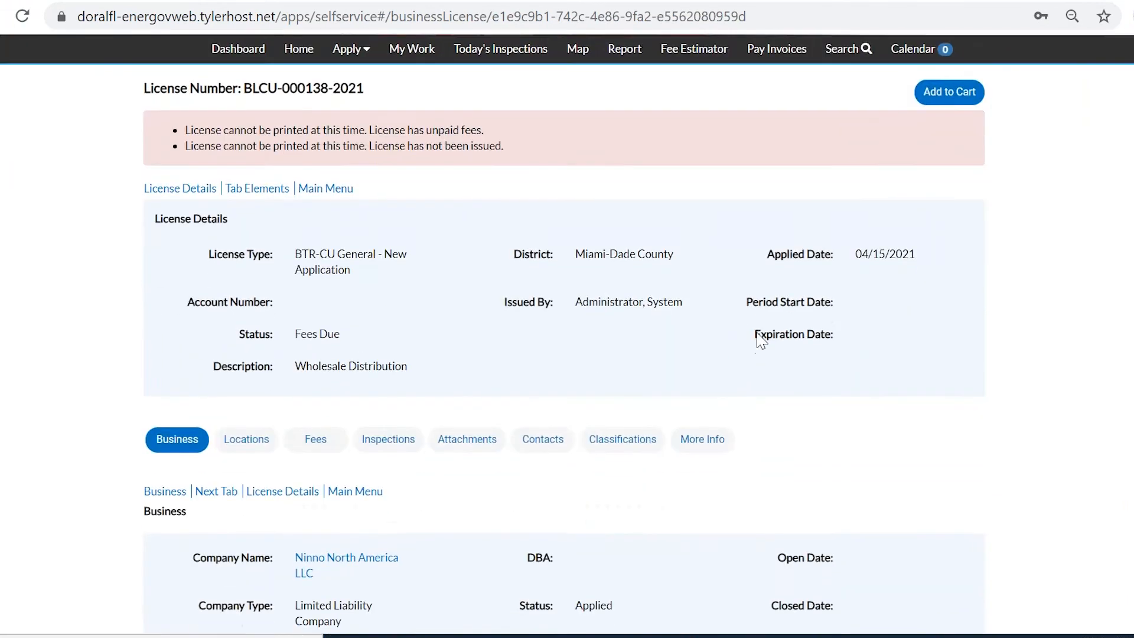
scroll(760, 336, up, 2)
click(945, 52)
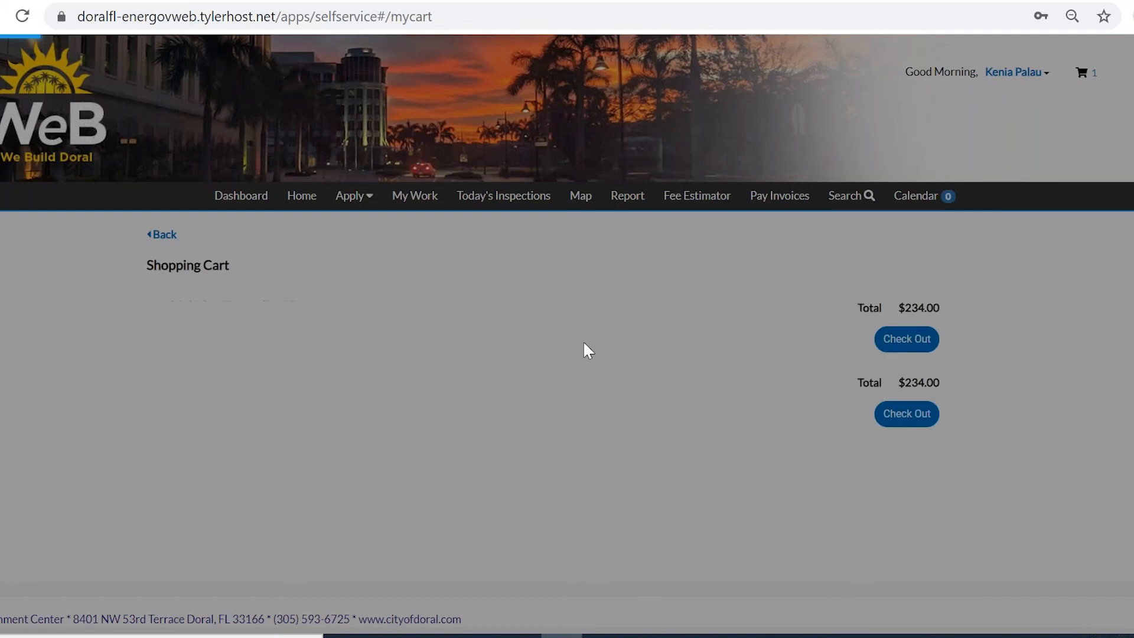
scroll(583, 343, down, 1)
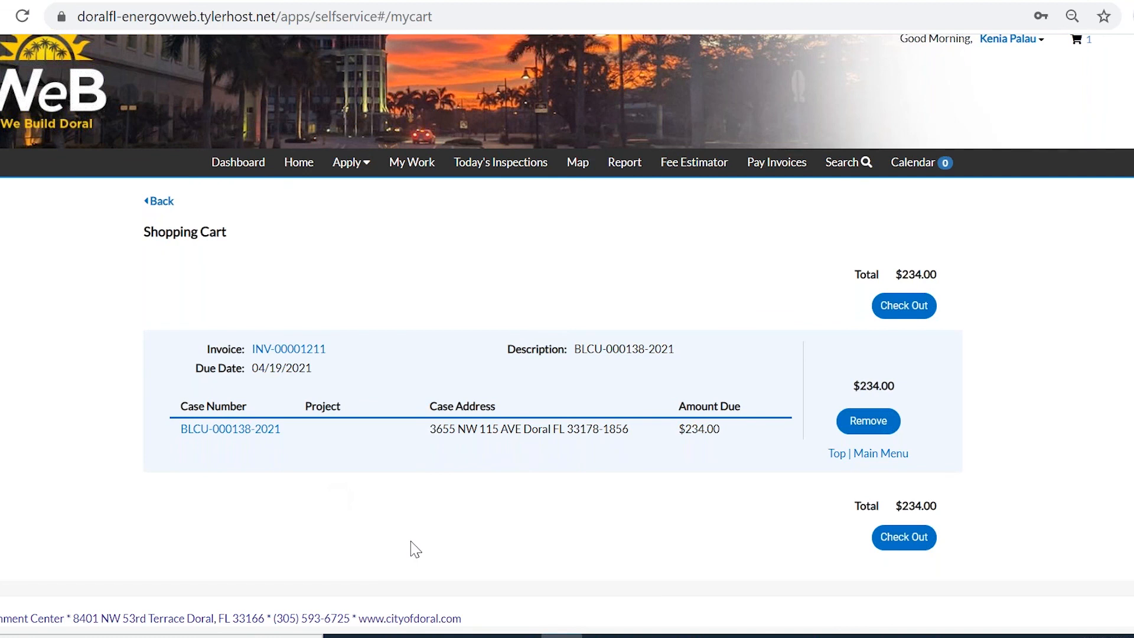
click(227, 165)
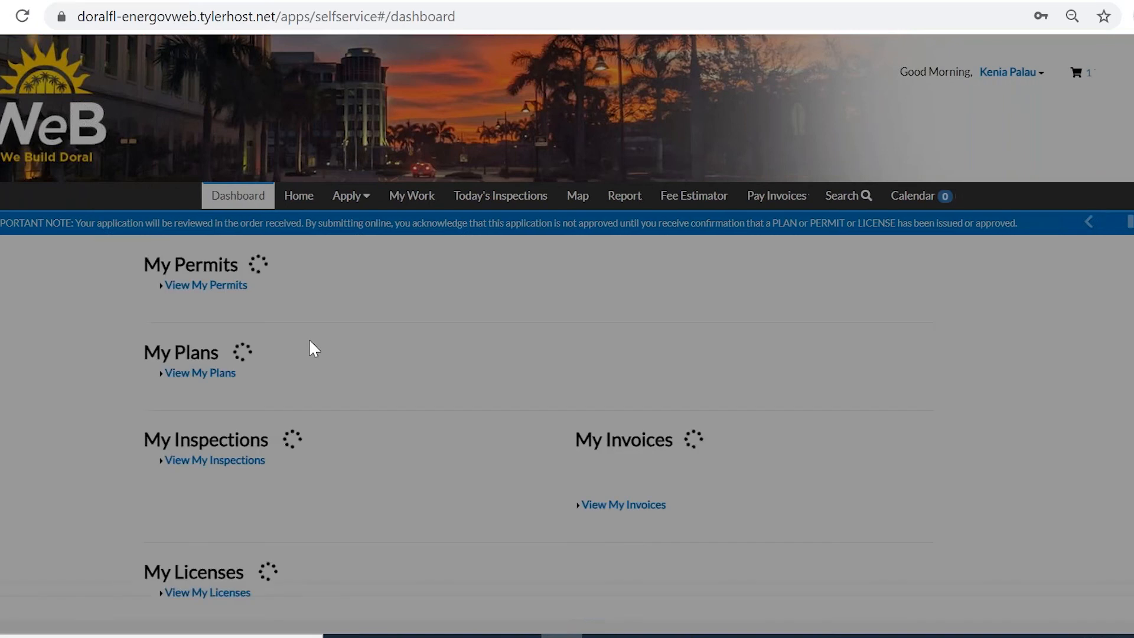
scroll(313, 348, down, 10)
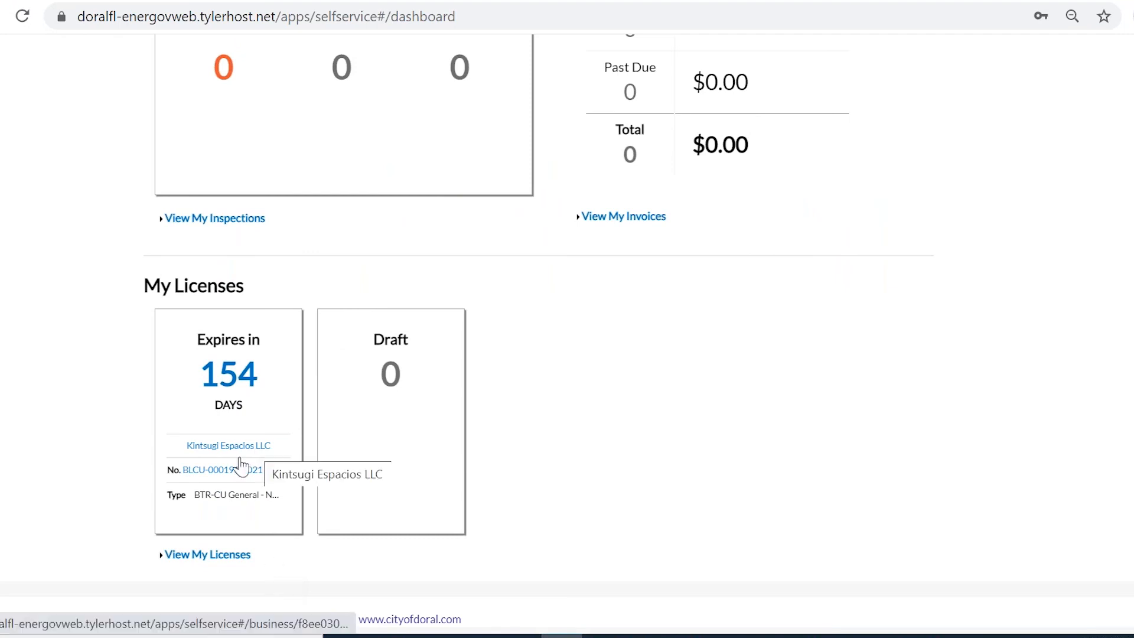
click(232, 473)
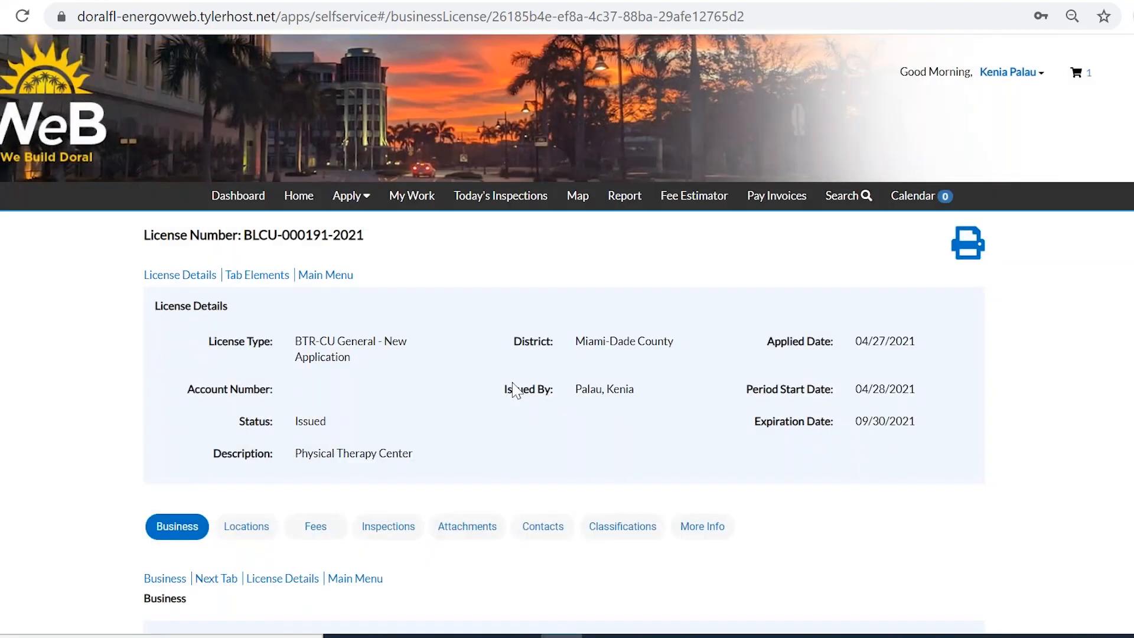
scroll(517, 387, down, 4)
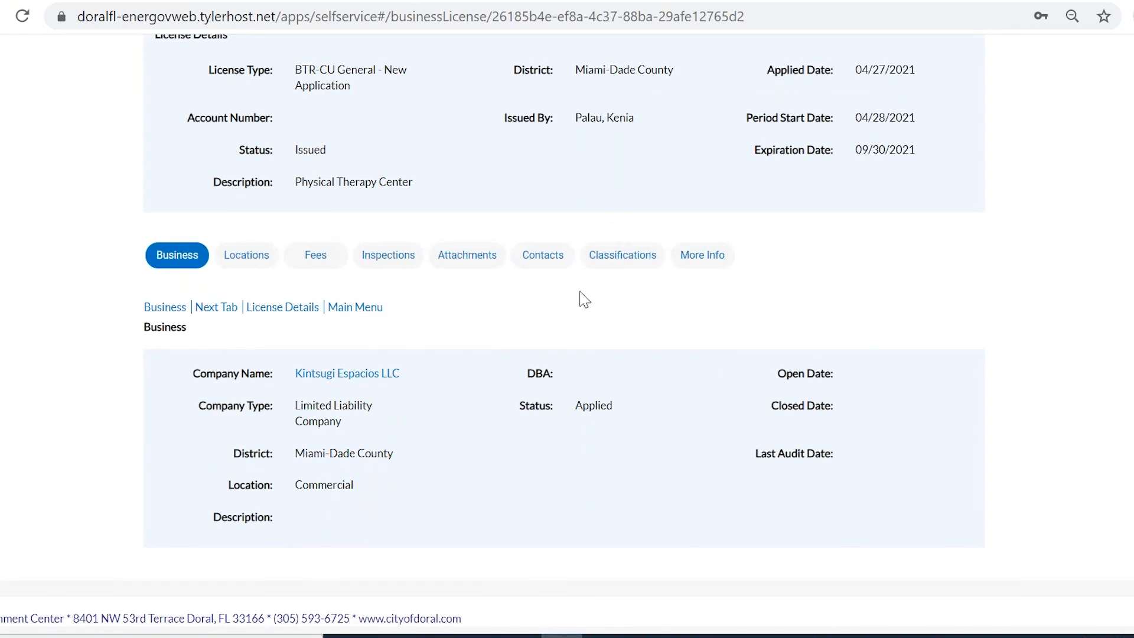
click(486, 258)
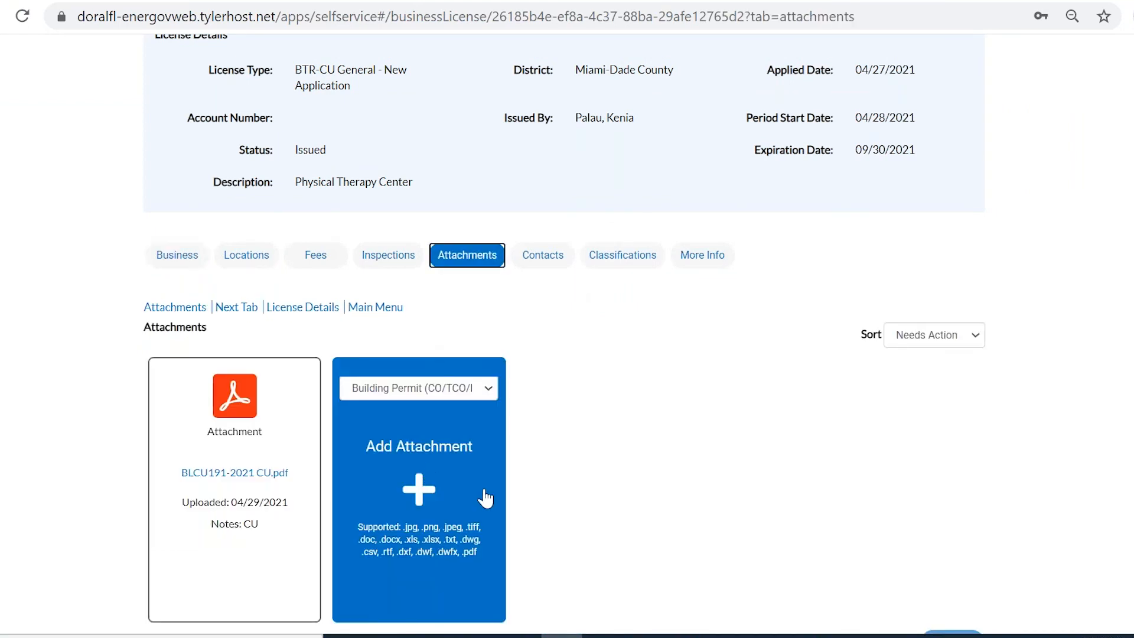